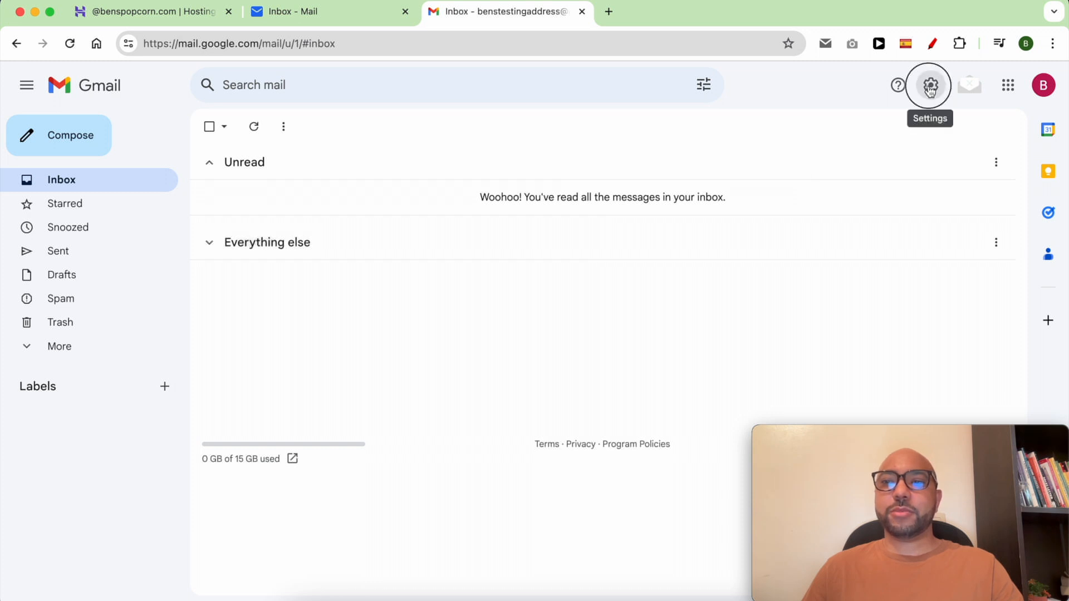
Open Gmail's Accounts and Import settings, showing the option to check mail from other accounts.
left_click(930, 88)
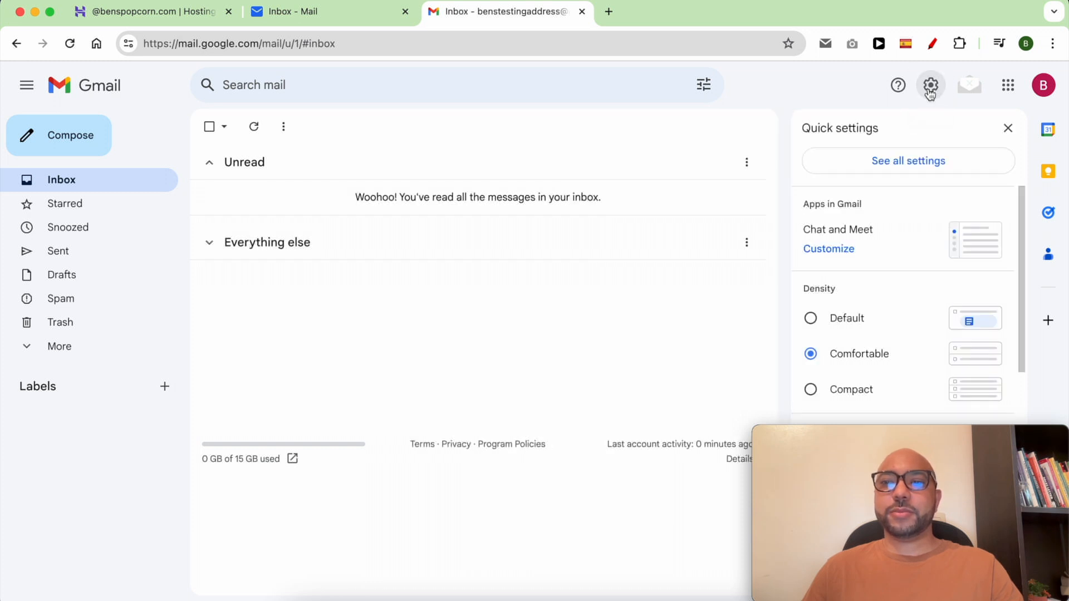
left_click(917, 167)
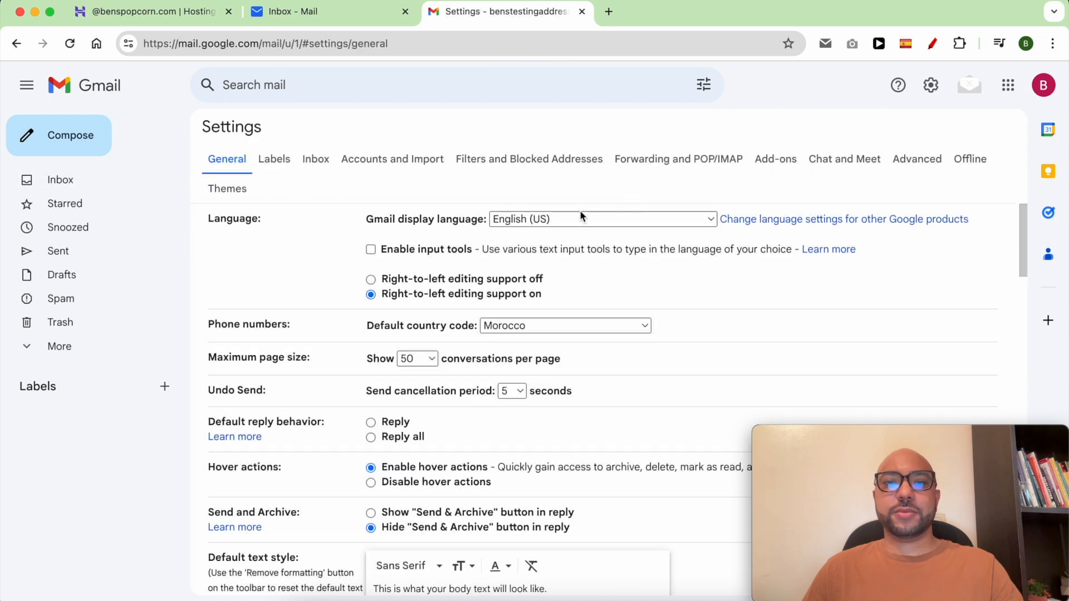
left_click(379, 164)
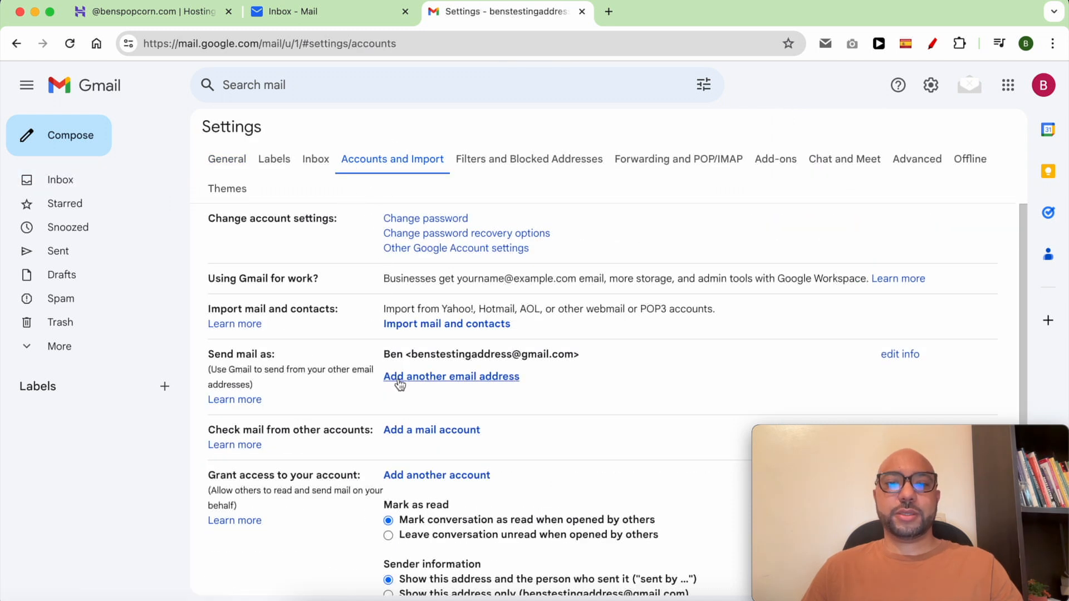
left_click_drag(495, 431, 365, 432)
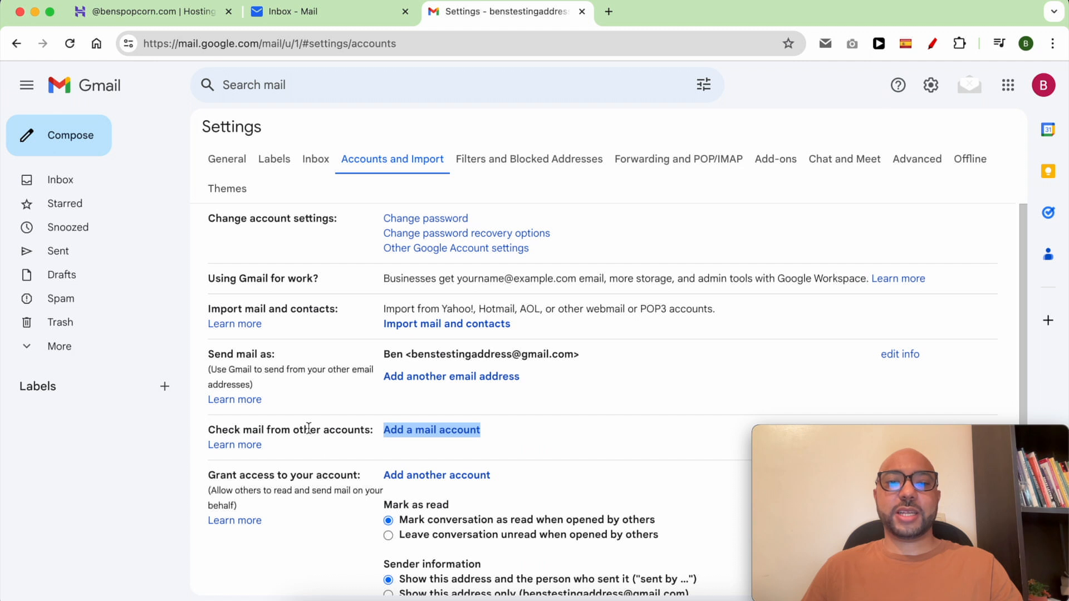
triple_click(308, 429)
left_click(509, 429)
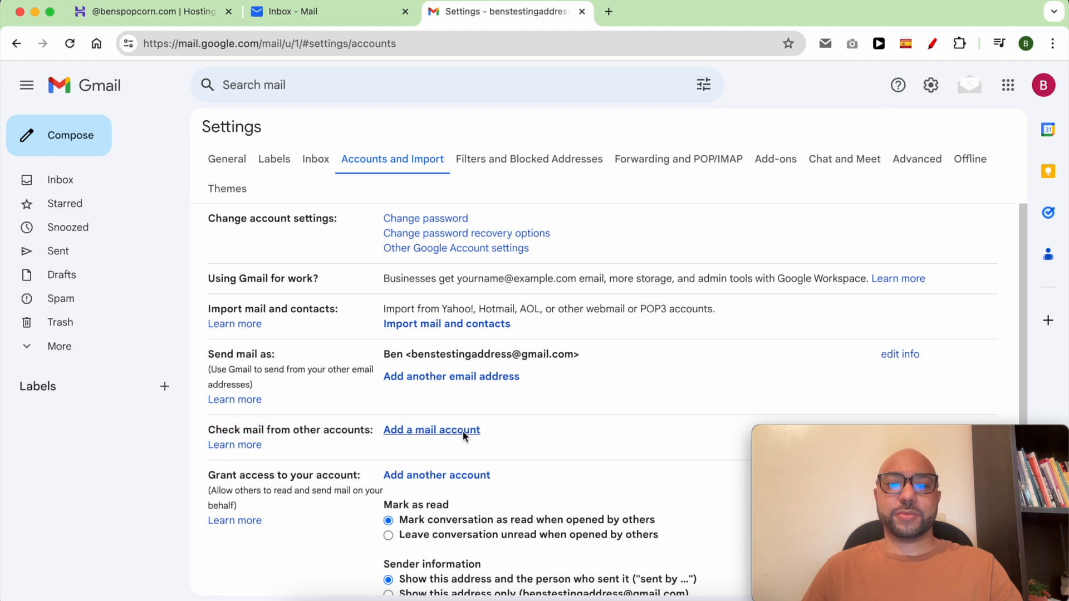
Start adding the custom-domain mail account and choose Import emails (POP3).
left_click(464, 436)
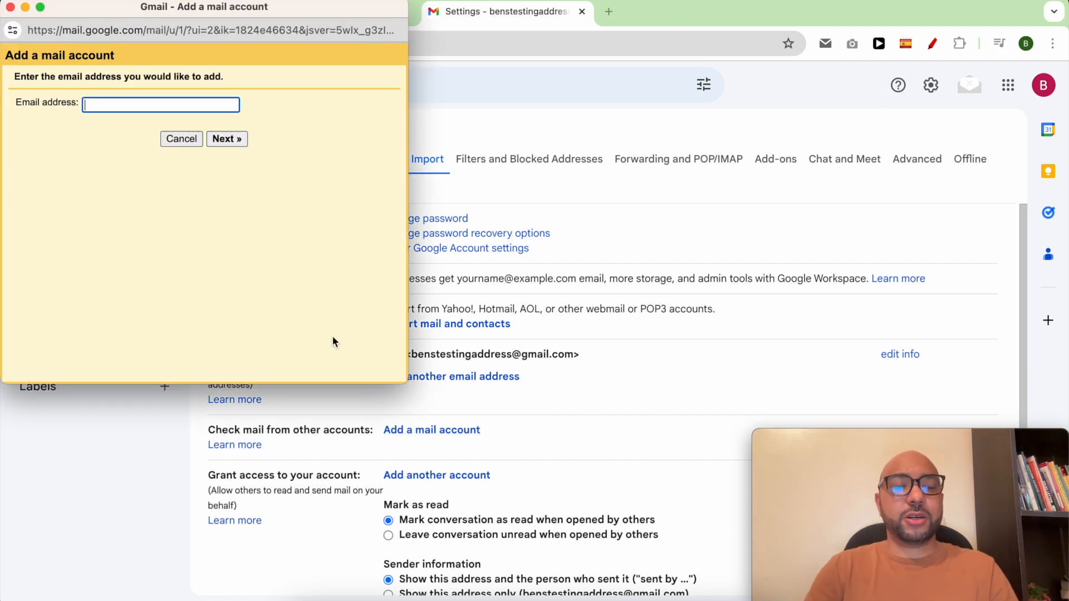
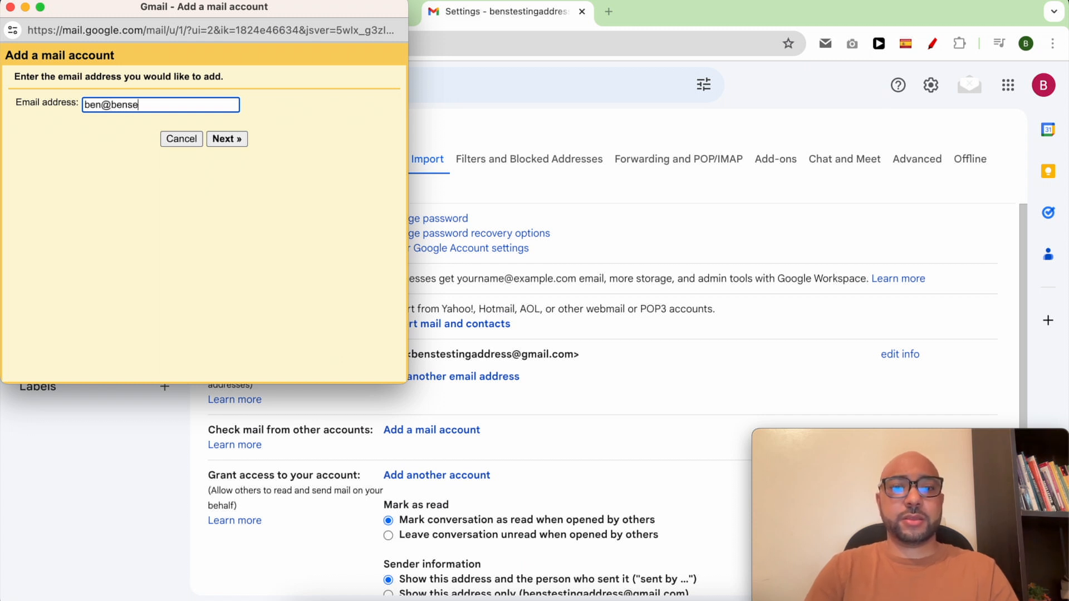
left_click(228, 141)
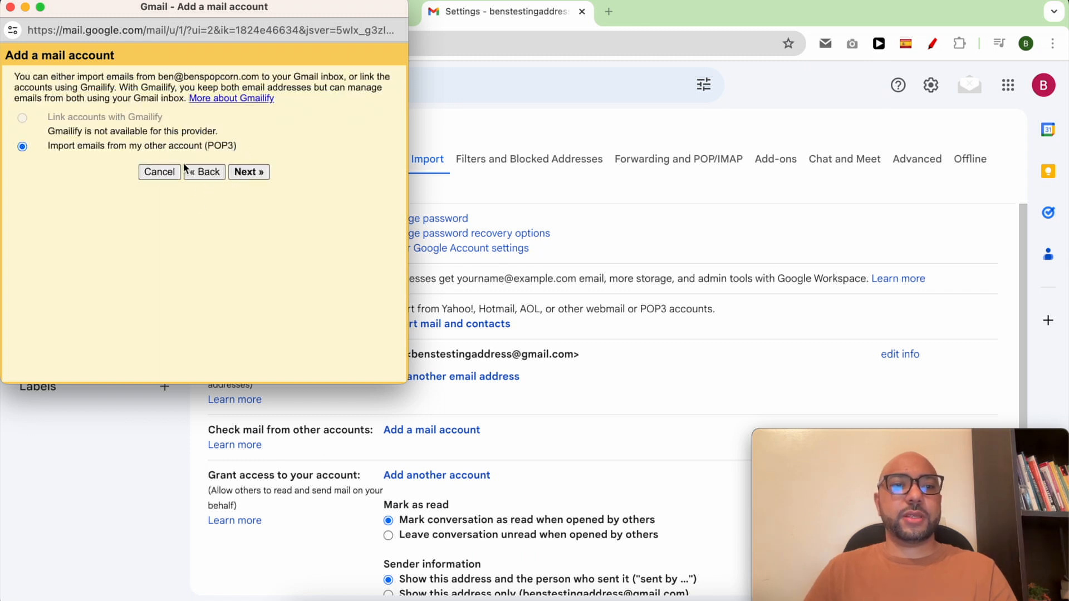
left_click(254, 175)
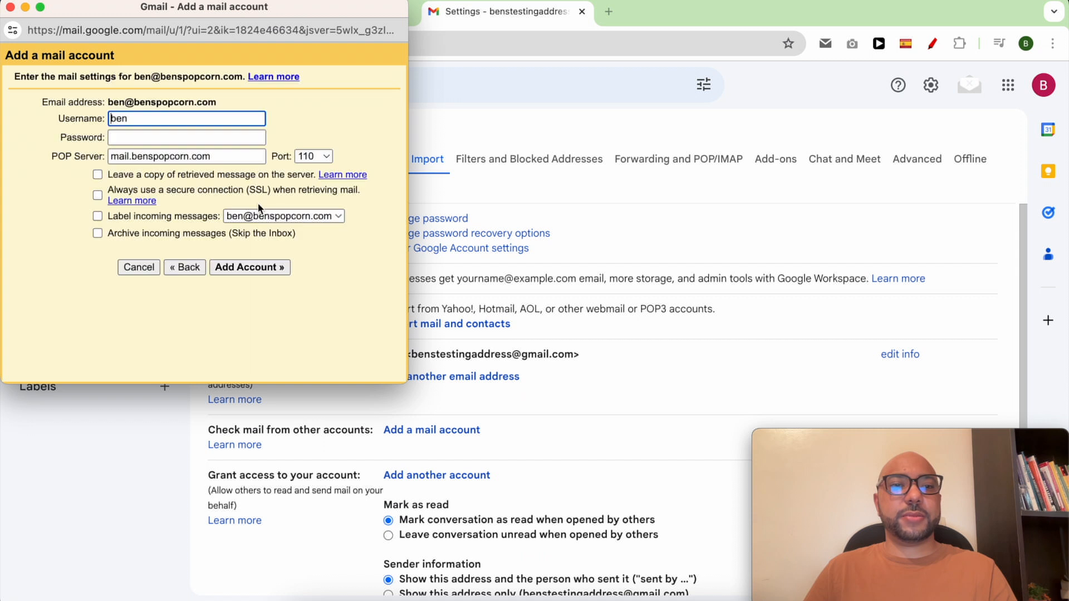
Replace the username with the full custom-domain address and enter the account password.
left_click_drag(216, 101, 108, 101)
right_click(129, 103)
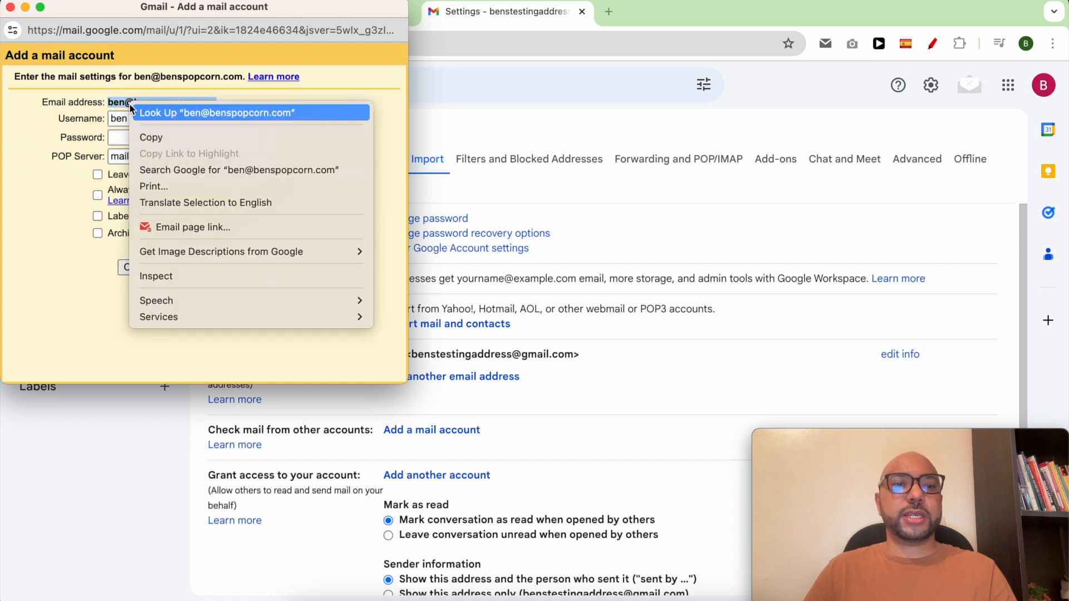
left_click(155, 134)
double_click(150, 119)
key("super+v")
left_click(149, 137)
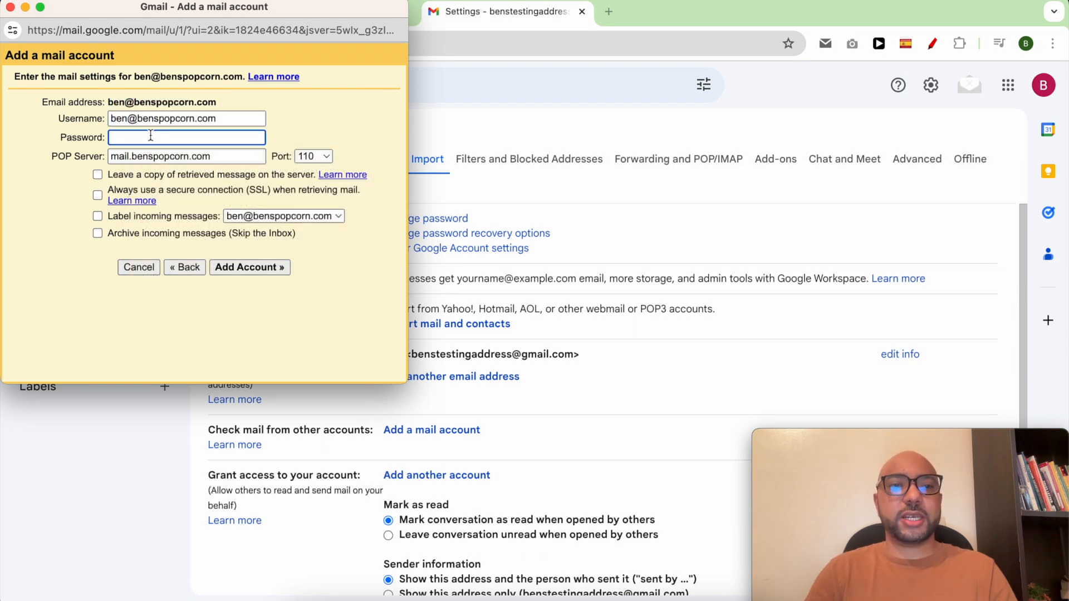
type("•••••")
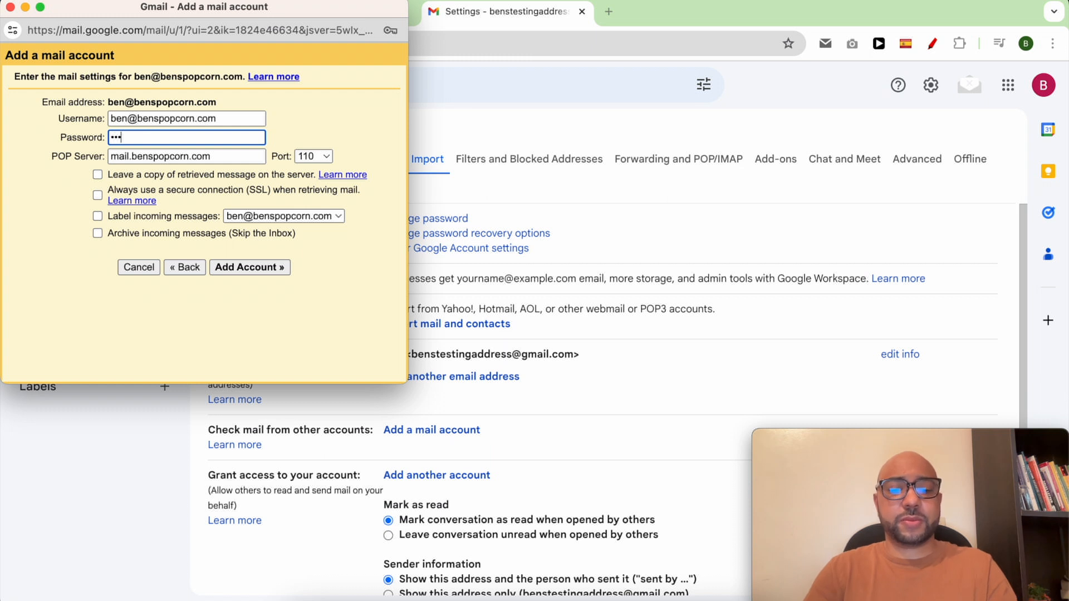
type("••")
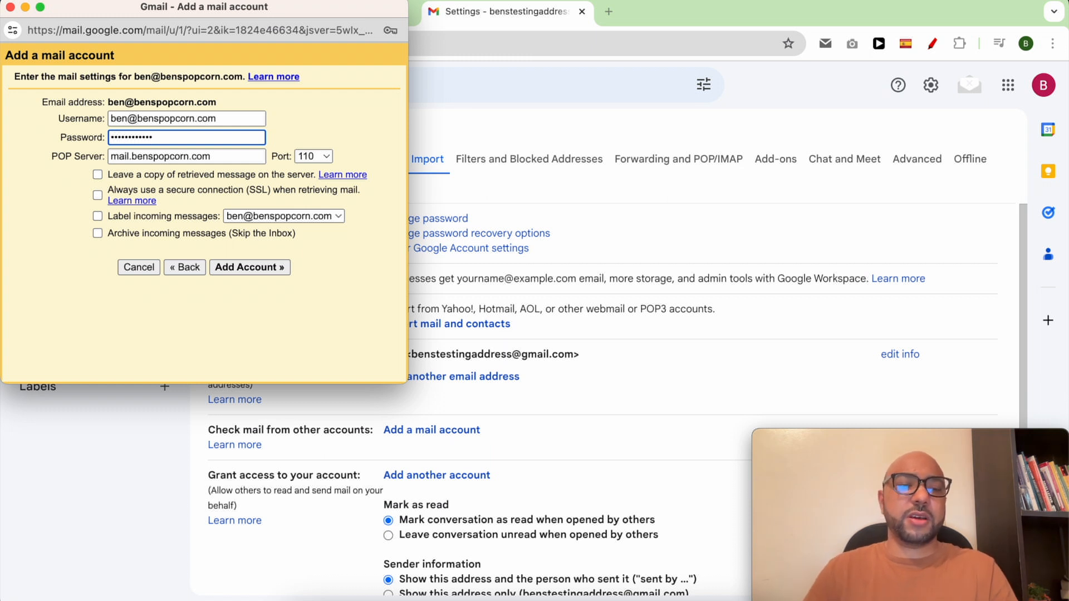
left_click(75, 163)
triple_click(75, 160)
left_click_drag(189, 15, 798, 14)
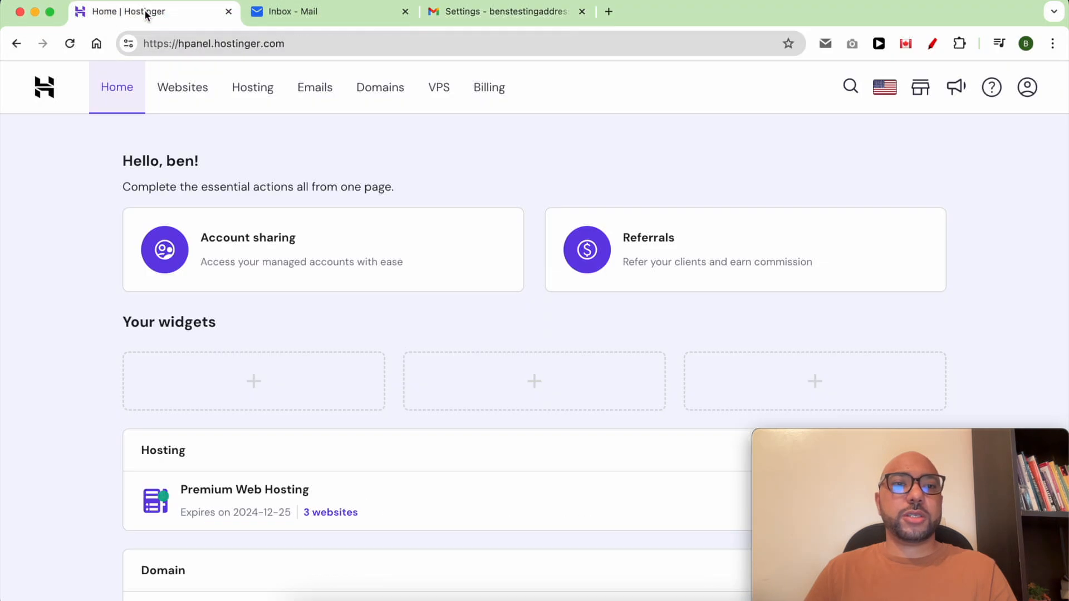
In Hostinger hPanel, open the custom domain's email management and its desktop app configuration.
left_click(148, 12)
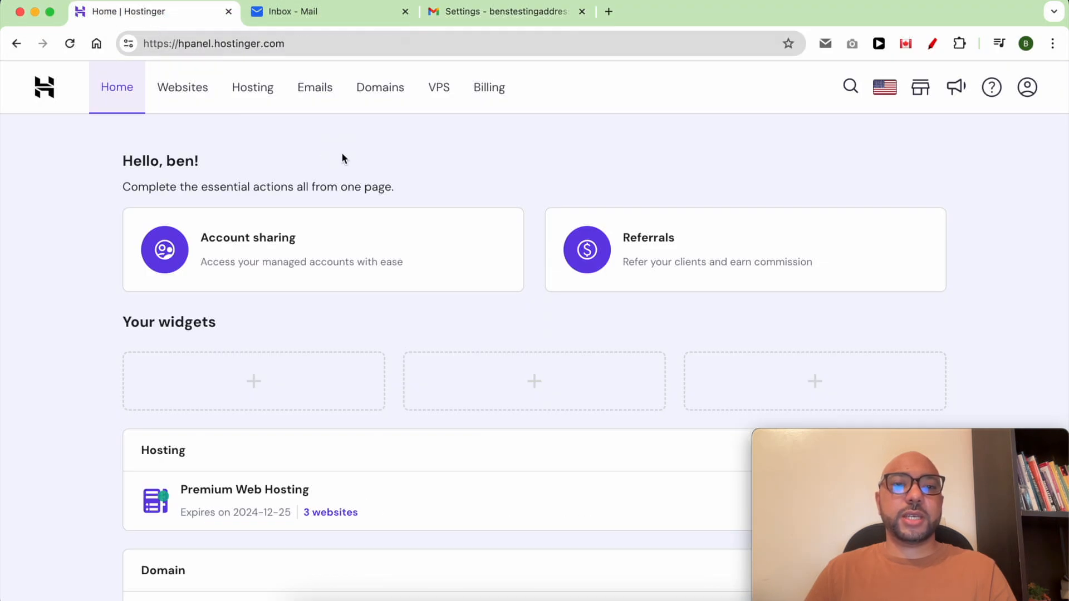
left_click(319, 86)
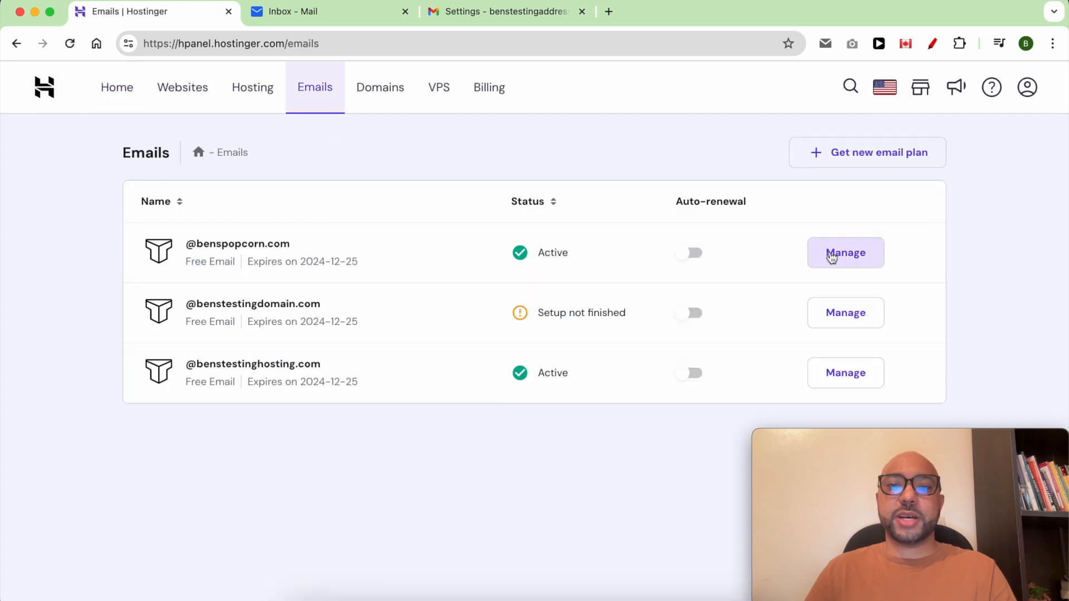
triple_click(412, 249)
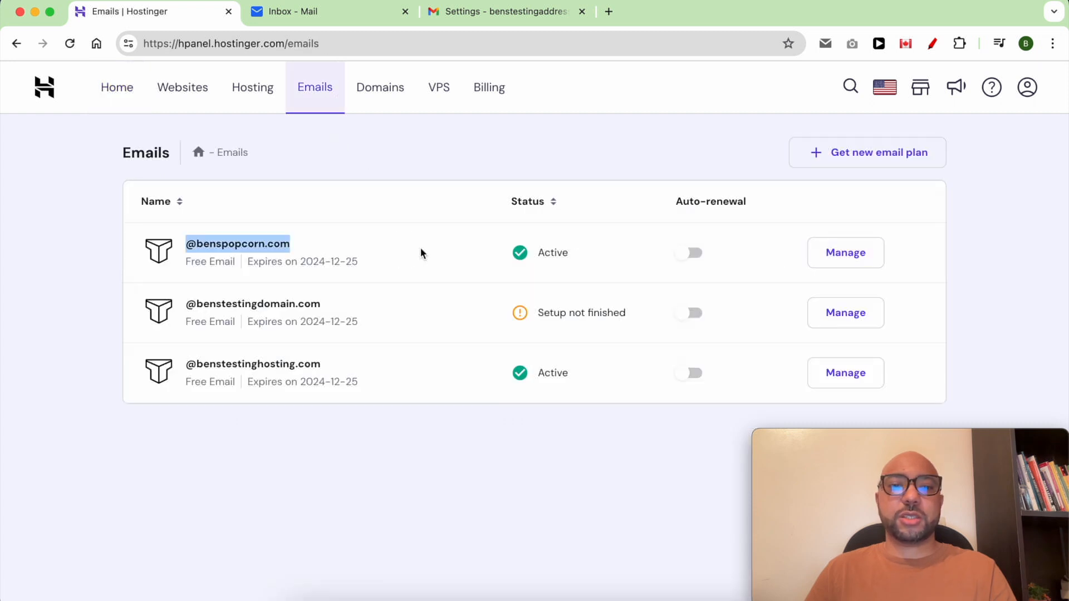
left_click(862, 258)
scroll(839, 408, "down", 3)
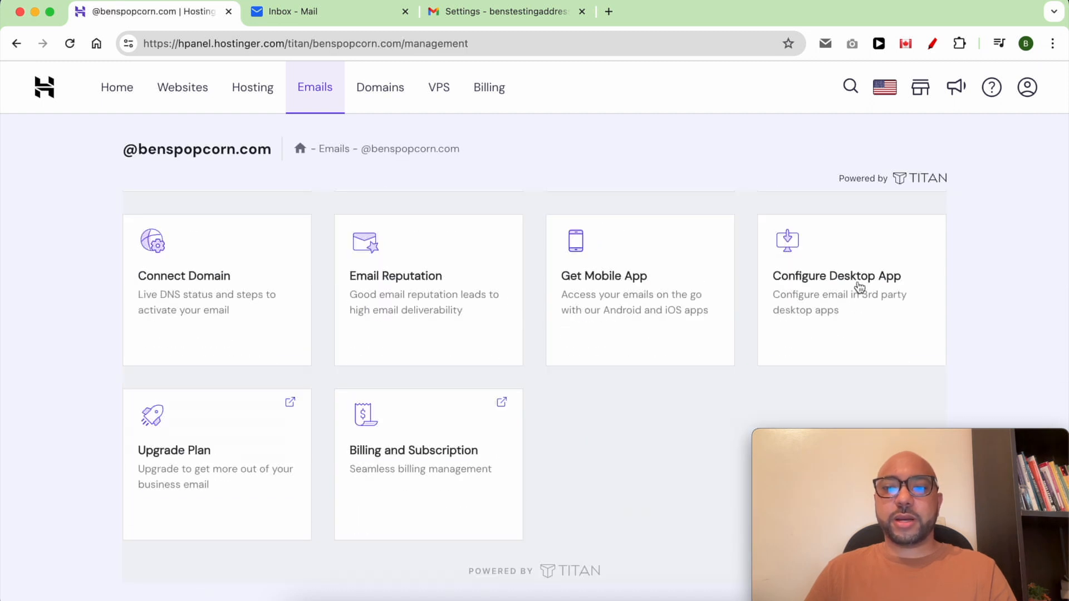
left_click(859, 287)
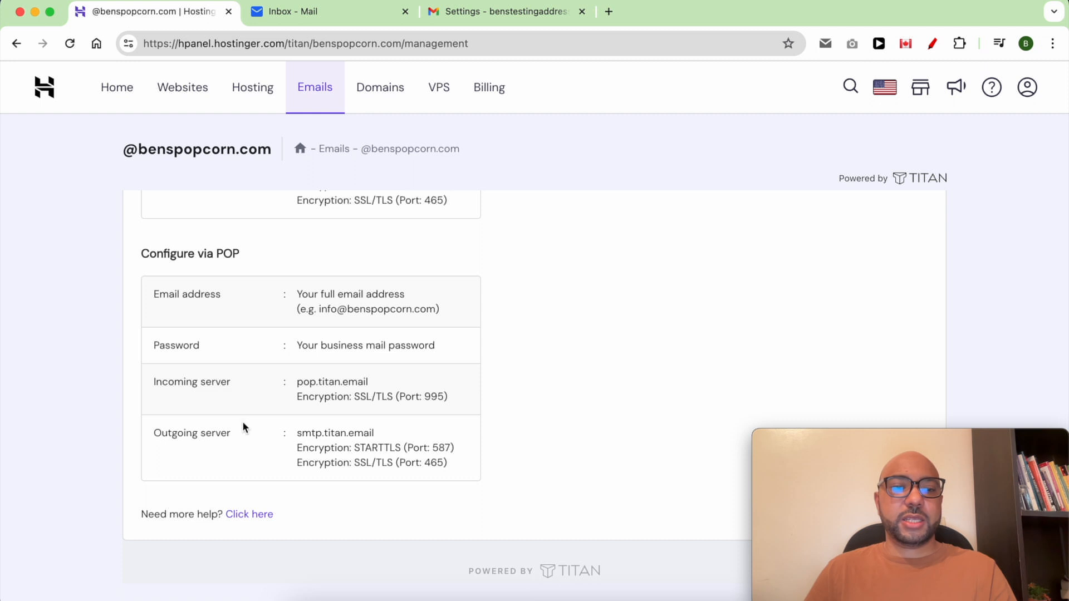
Copy the incoming server pop.titan.email into Gmail's POP Server field.
triple_click(325, 381)
left_click(370, 384)
left_click_drag(371, 384, 294, 381)
right_click(304, 382)
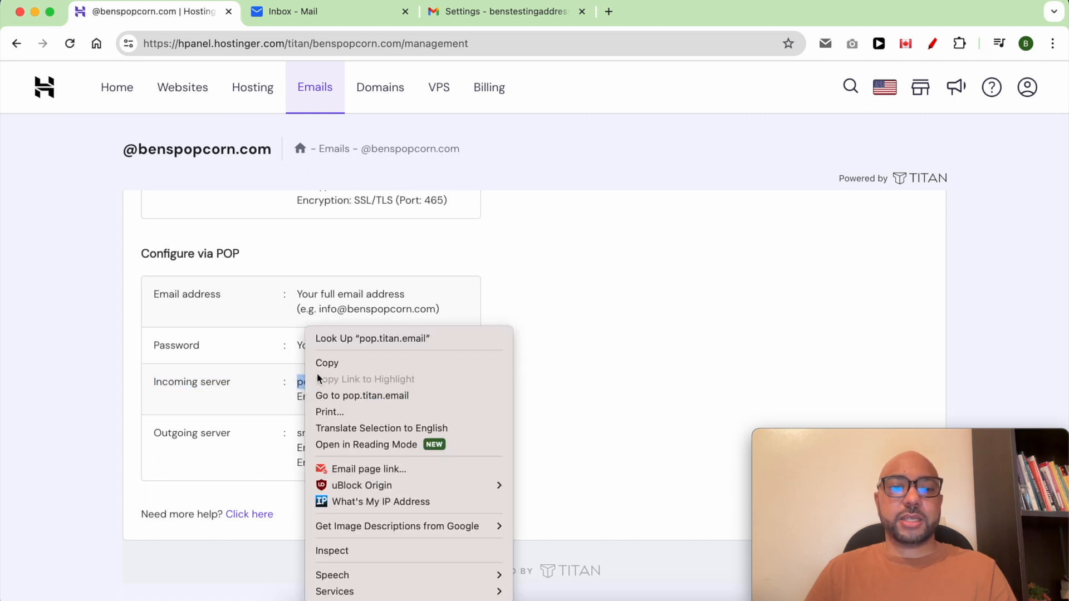
left_click(326, 363)
key("super+grave")
right_click(724, 156)
left_click(794, 284)
Use port 995, leave copies on the server, always use SSL, label incoming mail, and add the account.
left_click(924, 158)
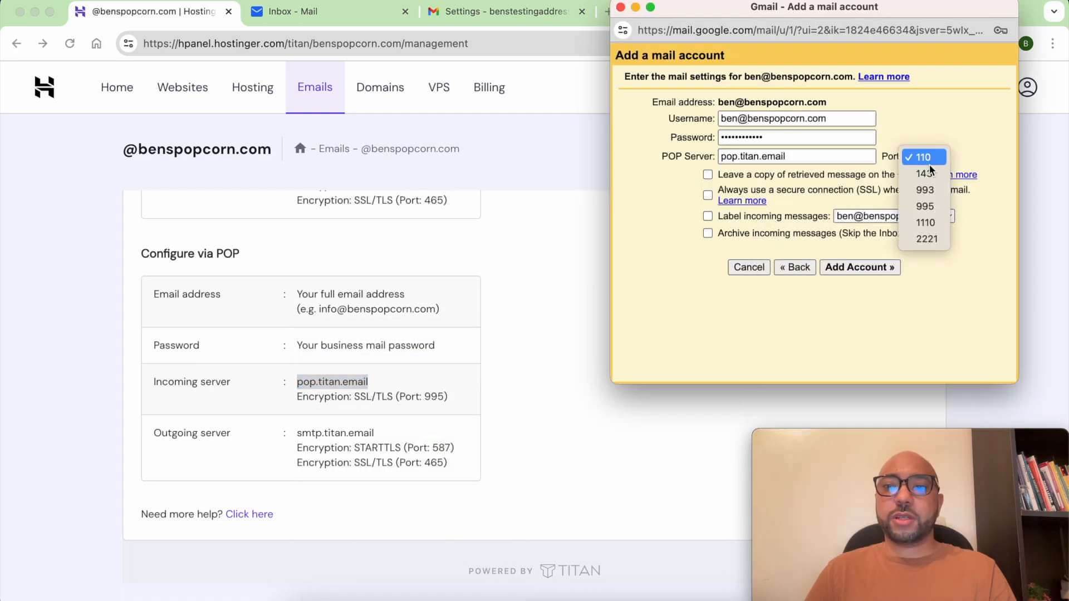
left_click(934, 208)
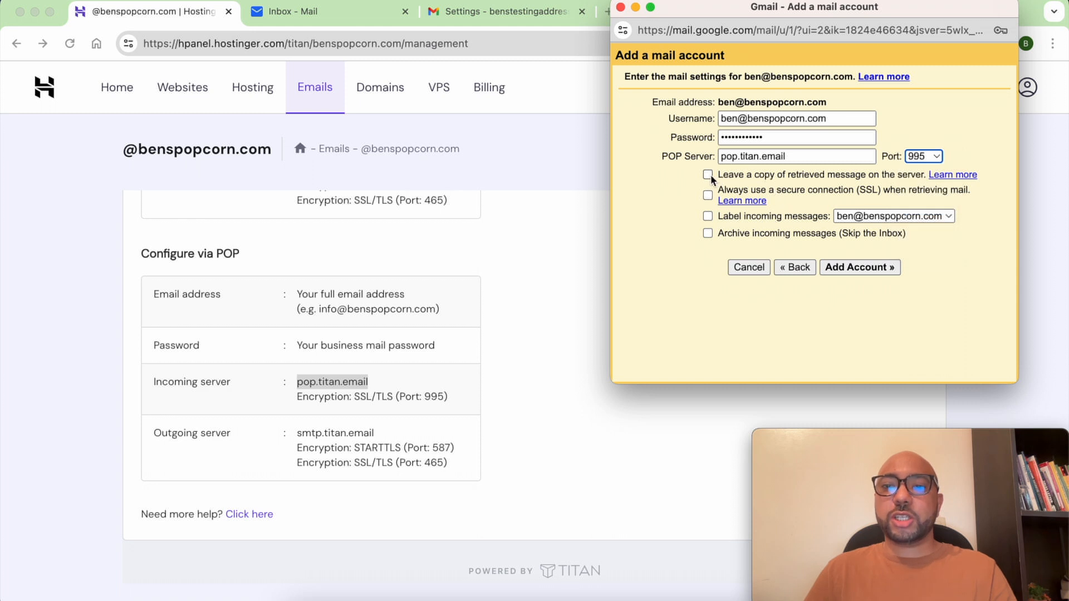
left_click(846, 177)
left_click(771, 188)
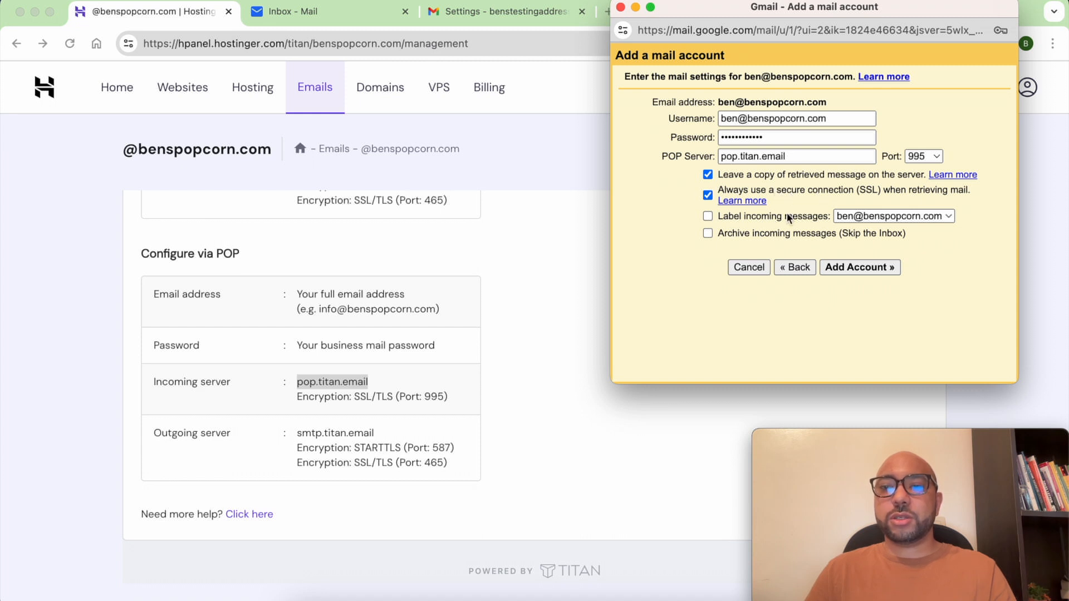
left_click(816, 216)
left_click(854, 216)
left_click(899, 218)
left_click(849, 269)
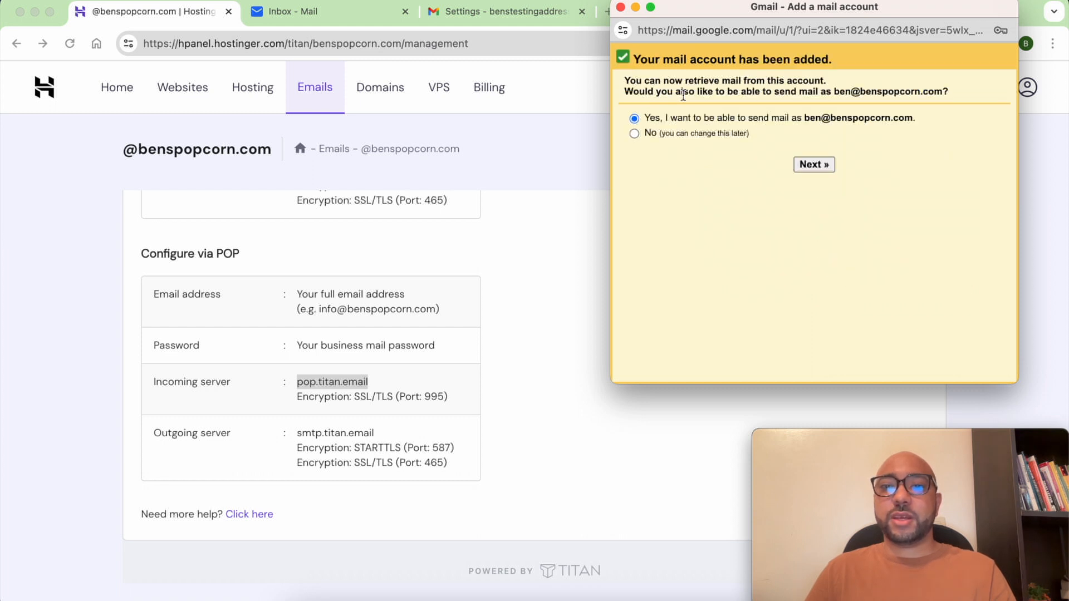
Keep the option to also send mail as the custom-domain address and continue.
left_click_drag(623, 80, 834, 83)
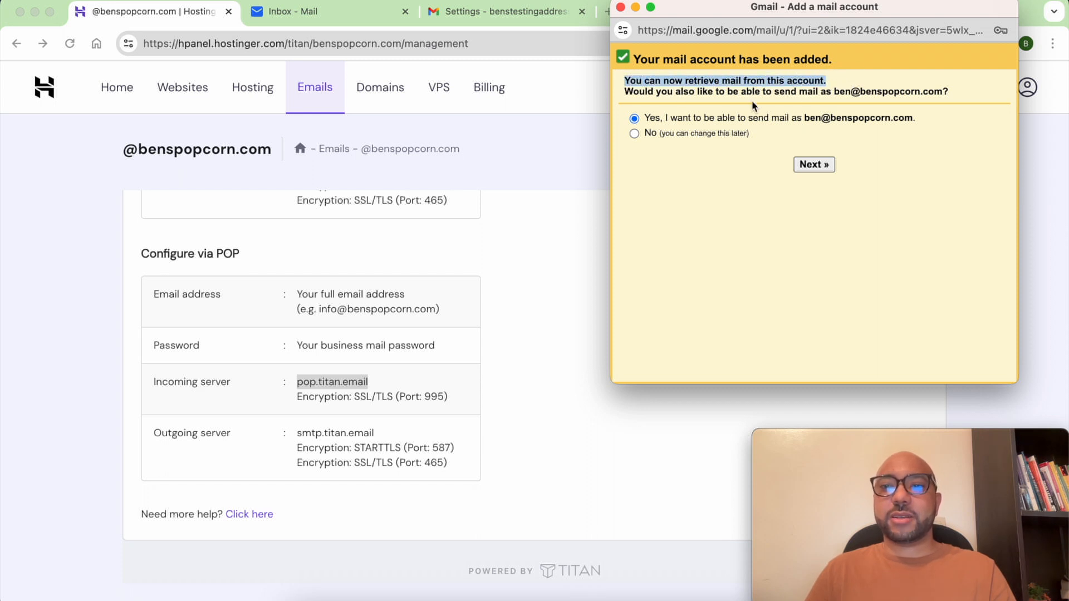
left_click_drag(625, 95, 951, 100)
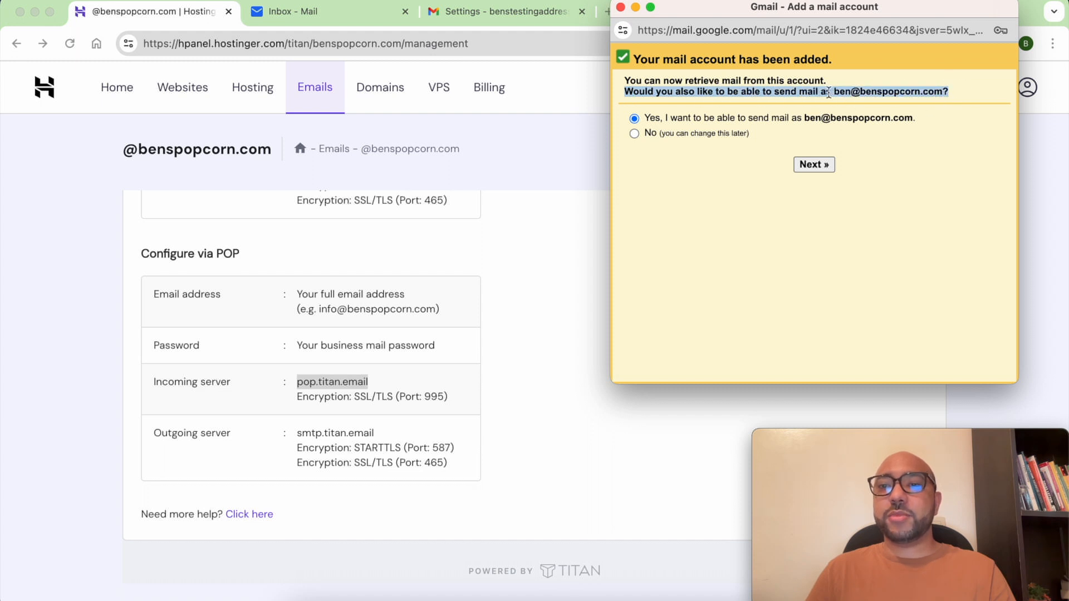
left_click_drag(834, 94, 941, 89)
left_click(663, 135)
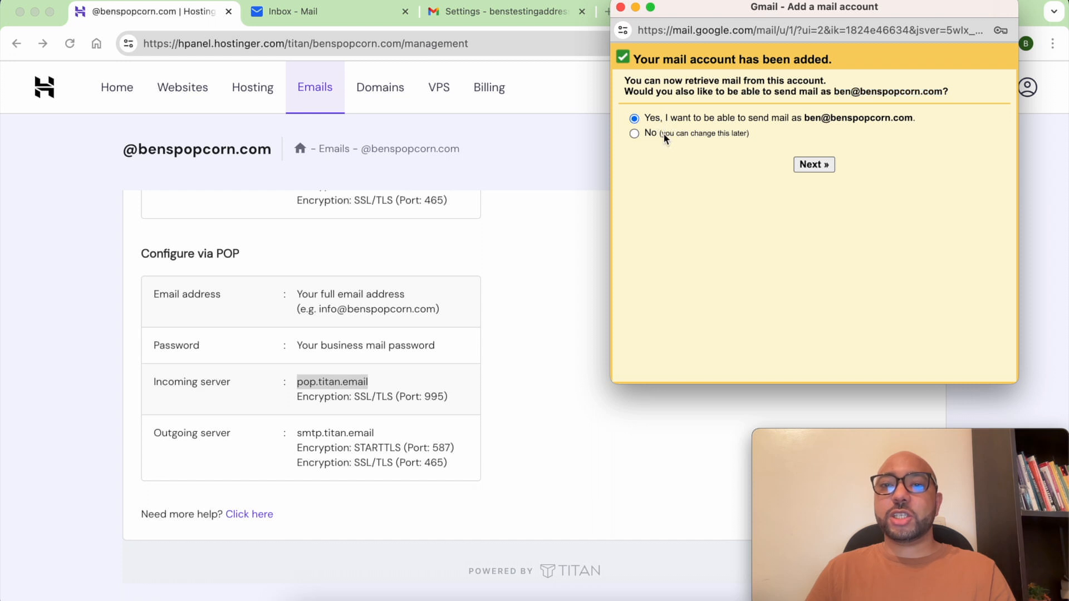
left_click(825, 168)
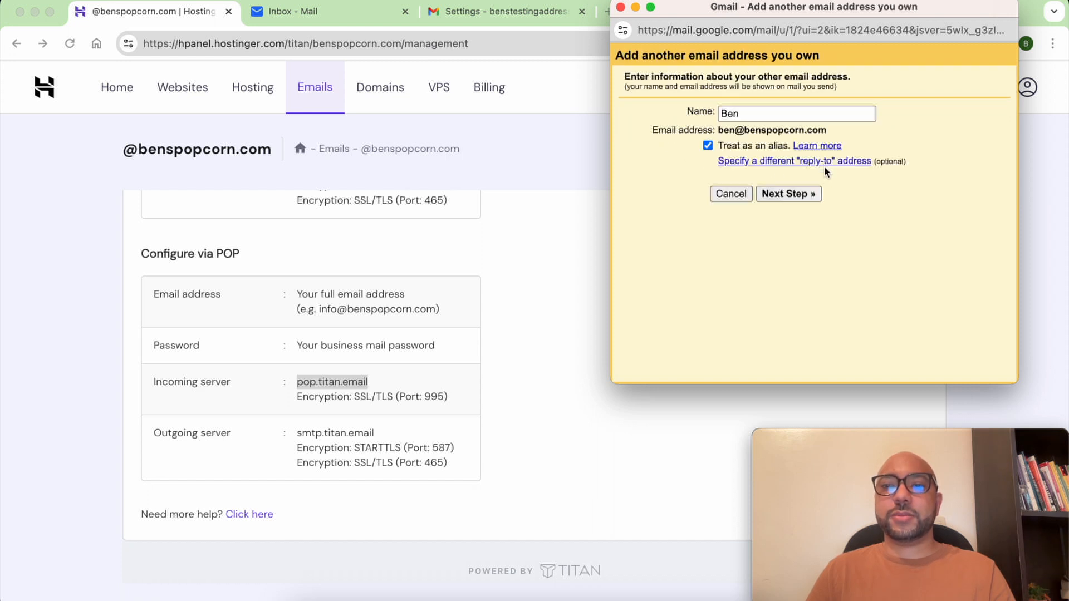
Accept the sender name and set the SMTP server to smtp.titan.email on port 465.
left_click(788, 196)
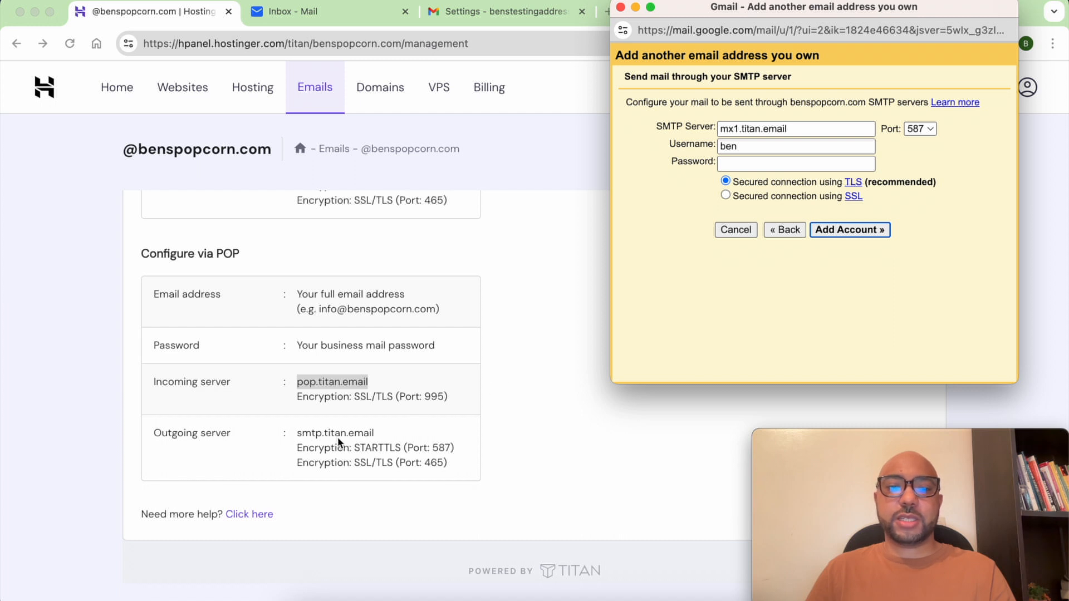
triple_click(803, 129)
key("super+v")
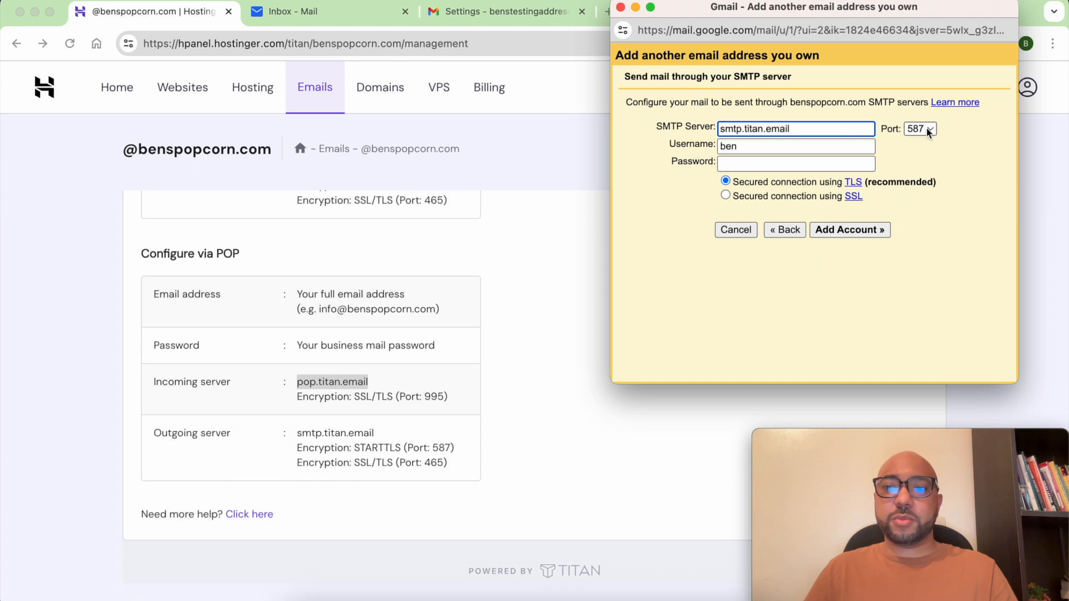
left_click(928, 132)
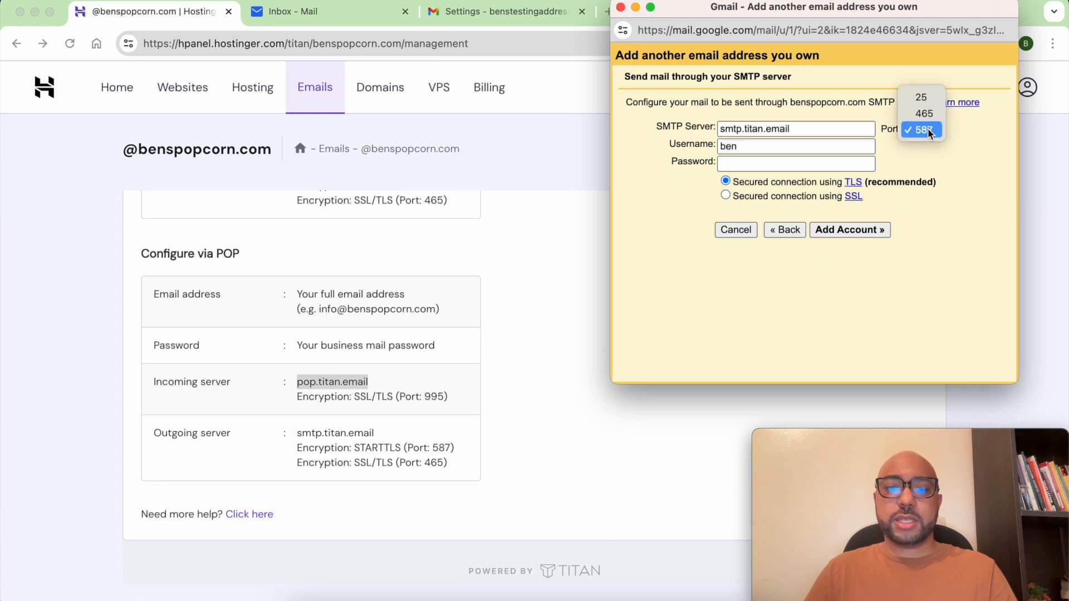
left_click(926, 115)
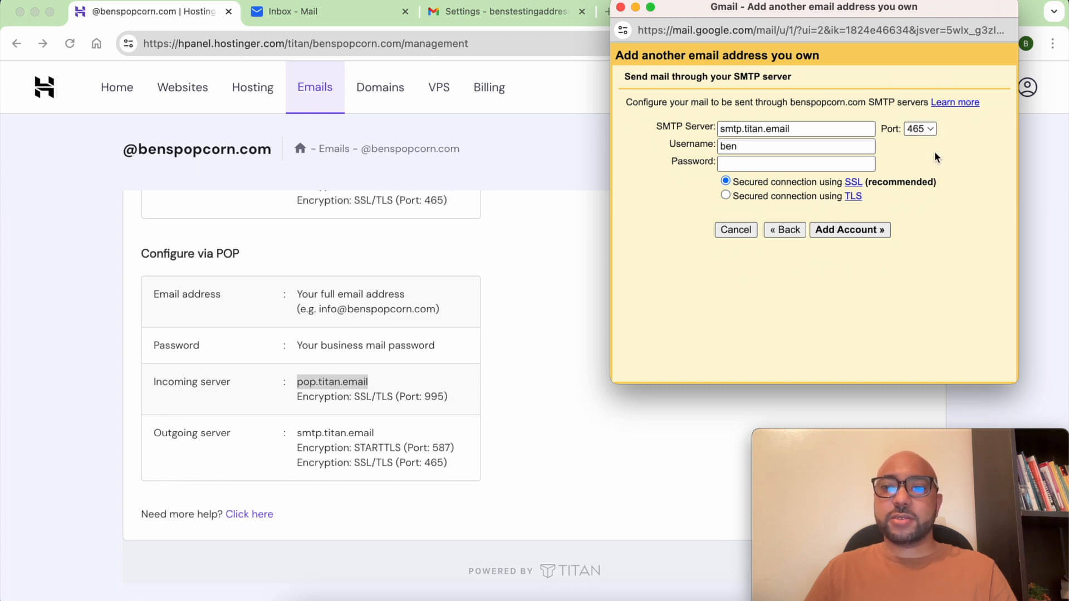
Enter the full custom-domain address as username and the password, keep SSL, and submit.
double_click(761, 151)
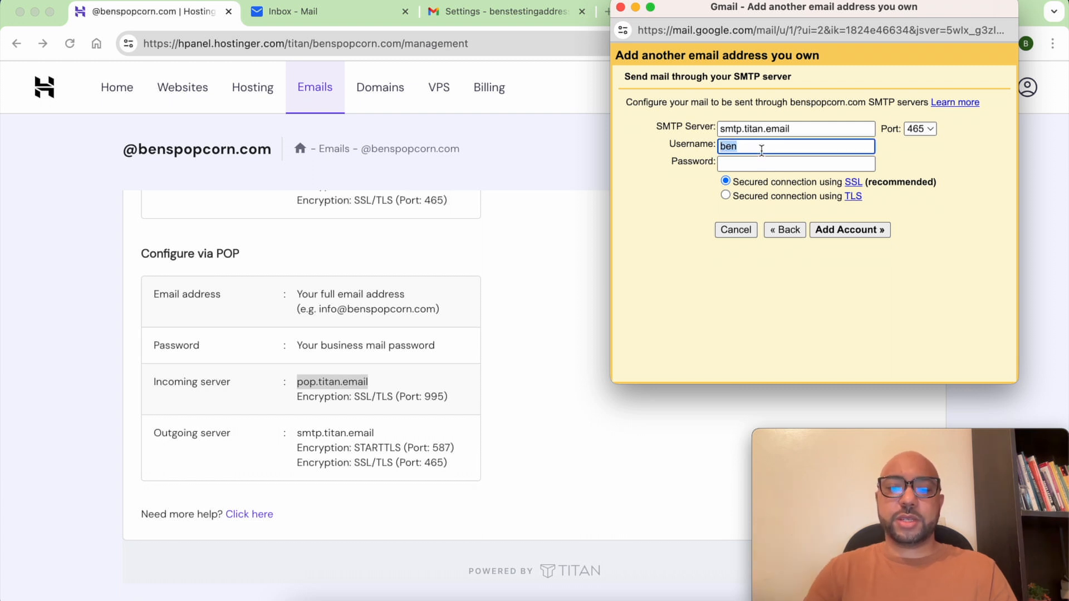
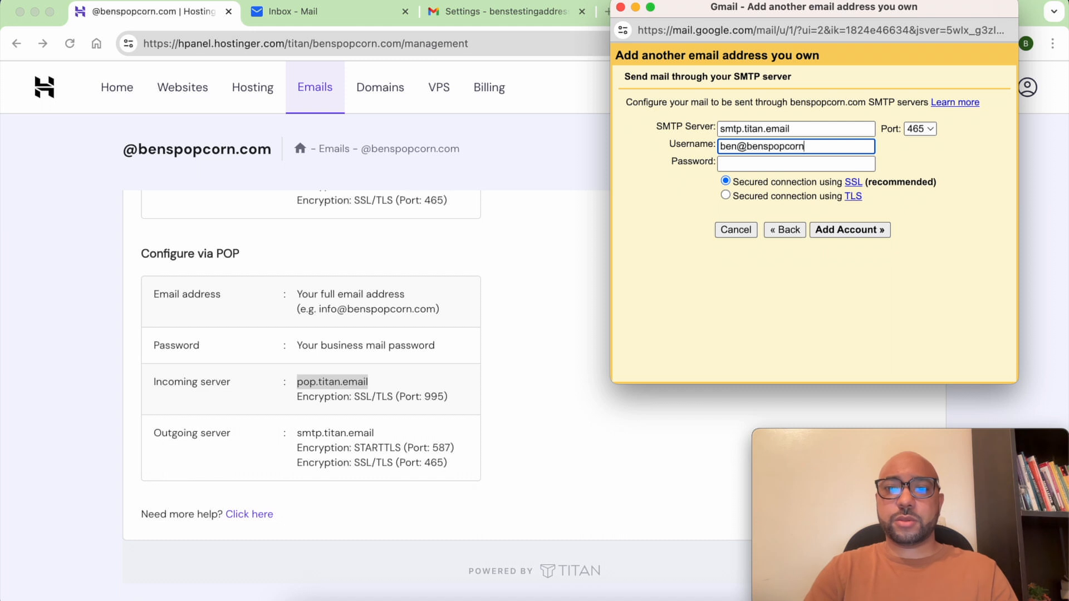
key("Tab")
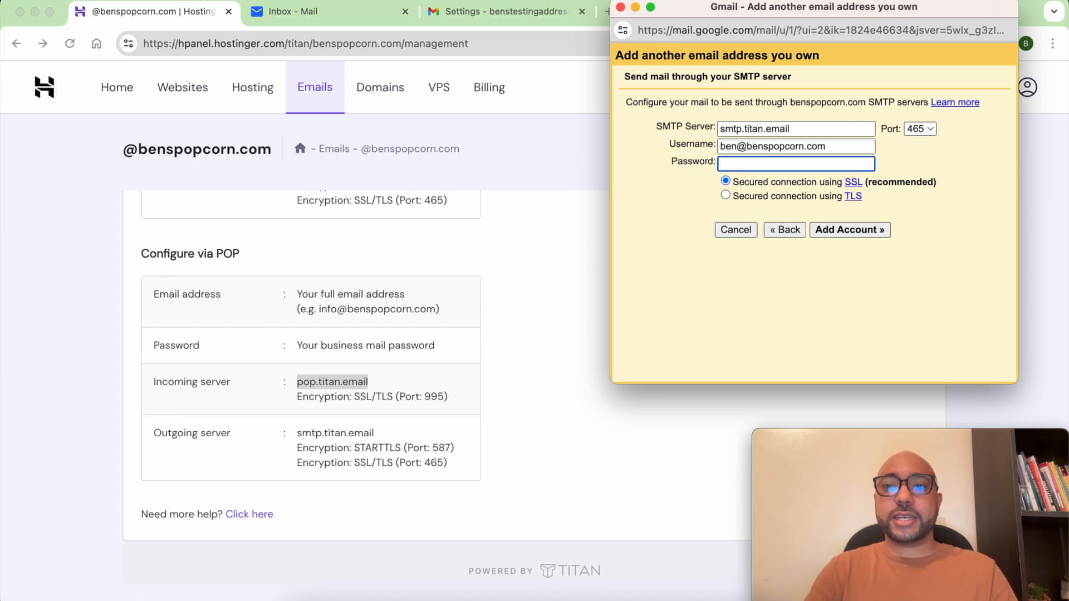
type("••••••••••••")
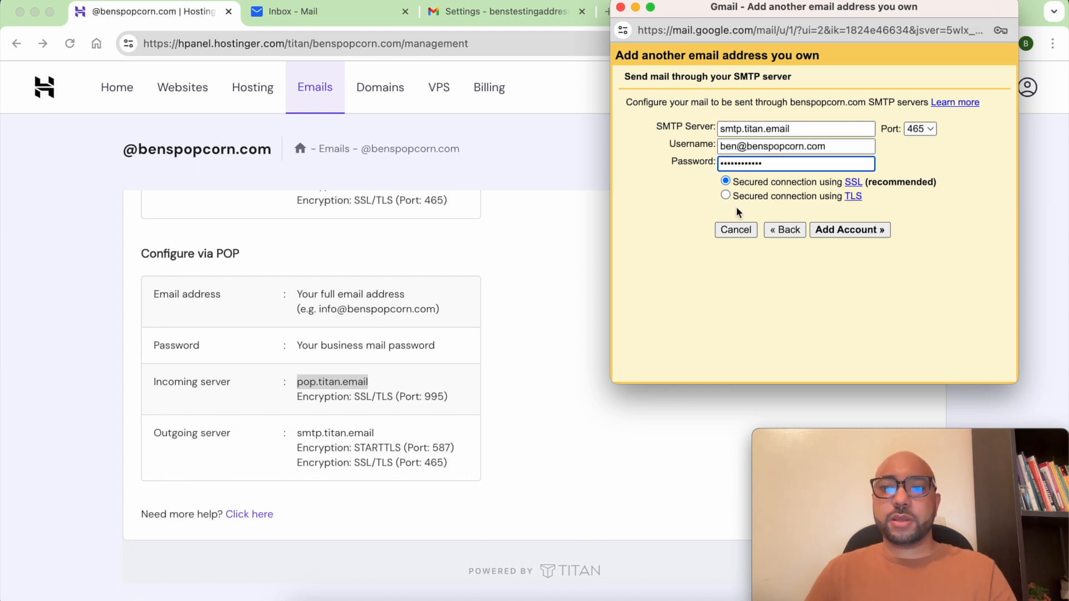
triple_click(806, 185)
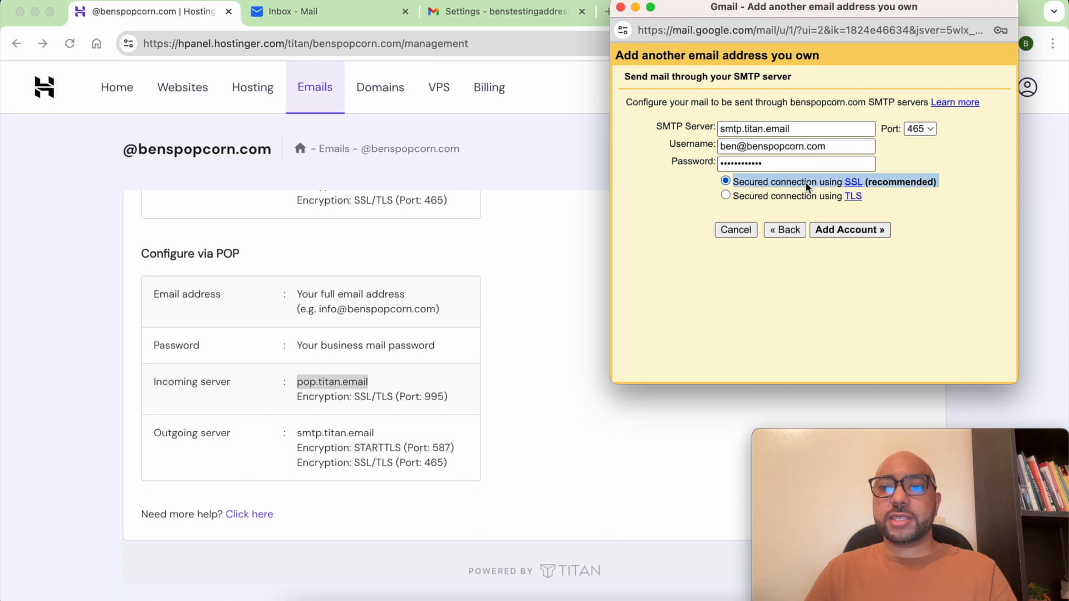
left_click(834, 233)
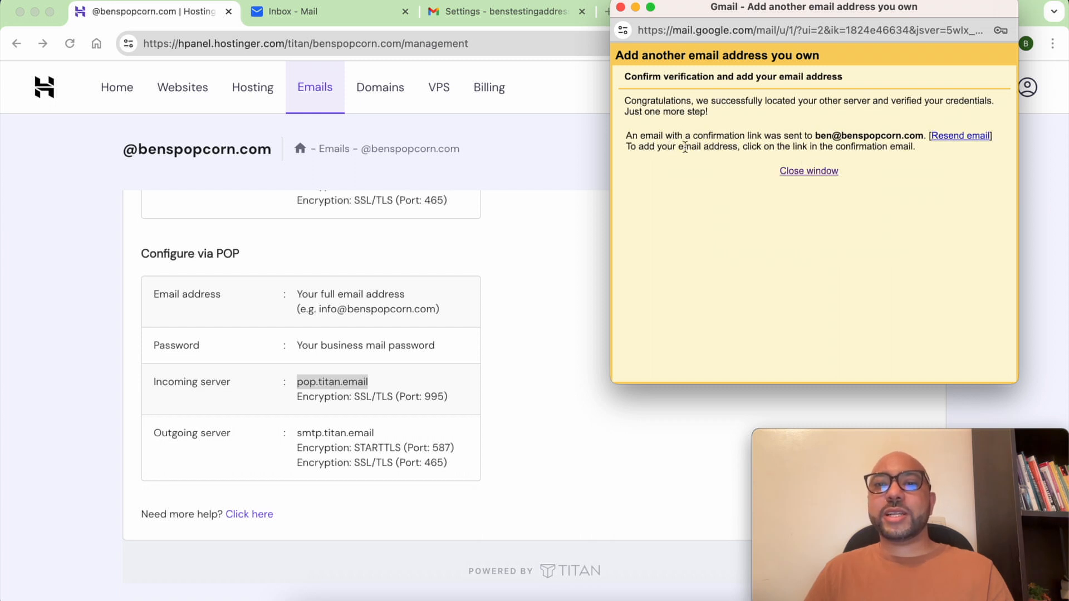
Review the notice that a confirmation link was emailed to the new address.
left_click_drag(747, 147, 922, 152)
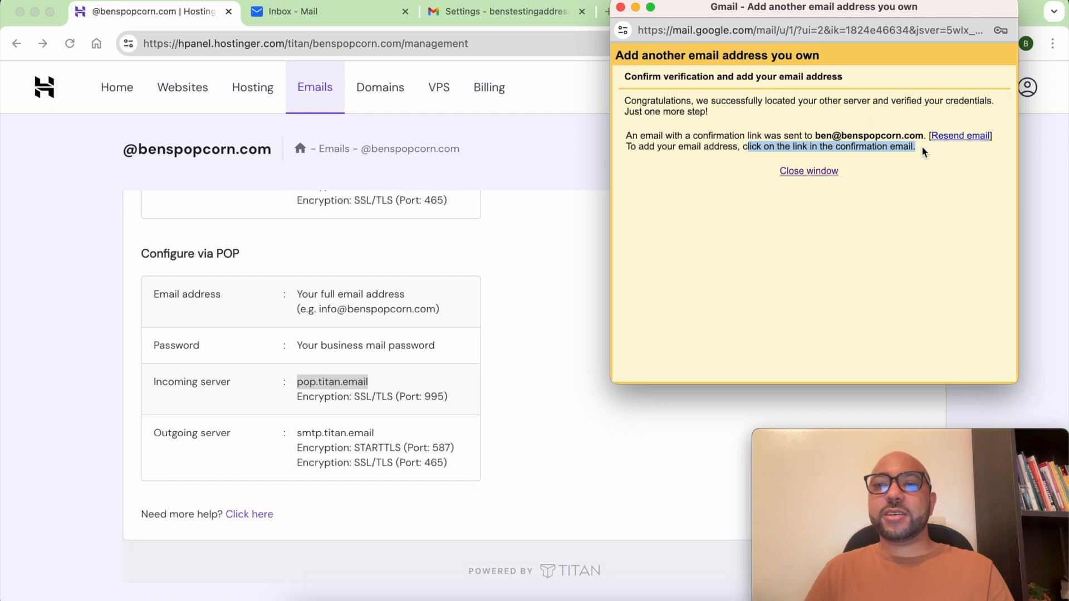
left_click(860, 171)
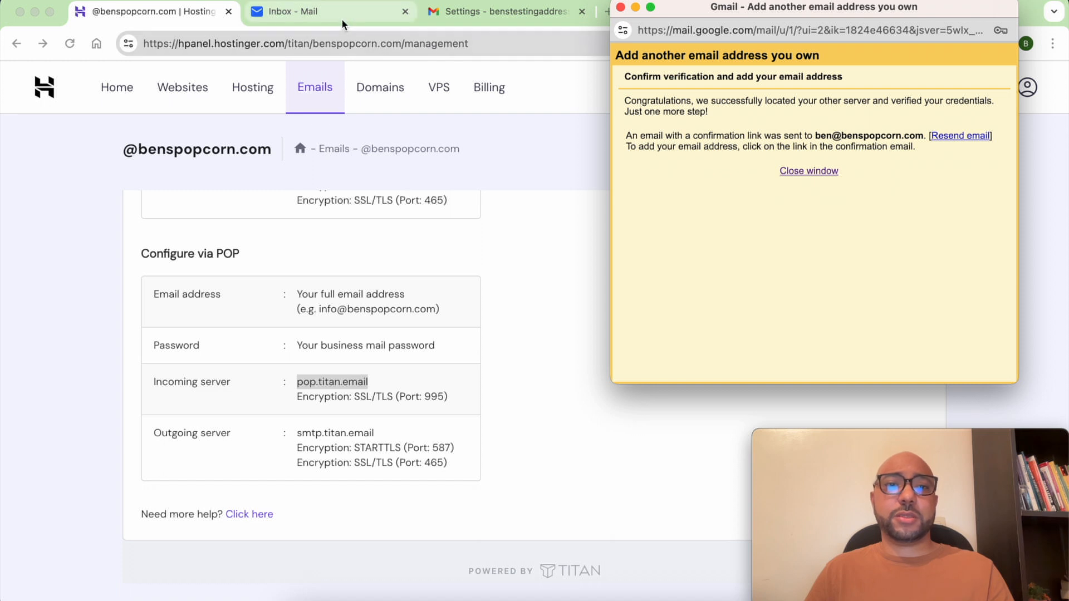
Close the popup, then follow the link in the Gmail confirmation email in the Titan inbox.
left_click(815, 172)
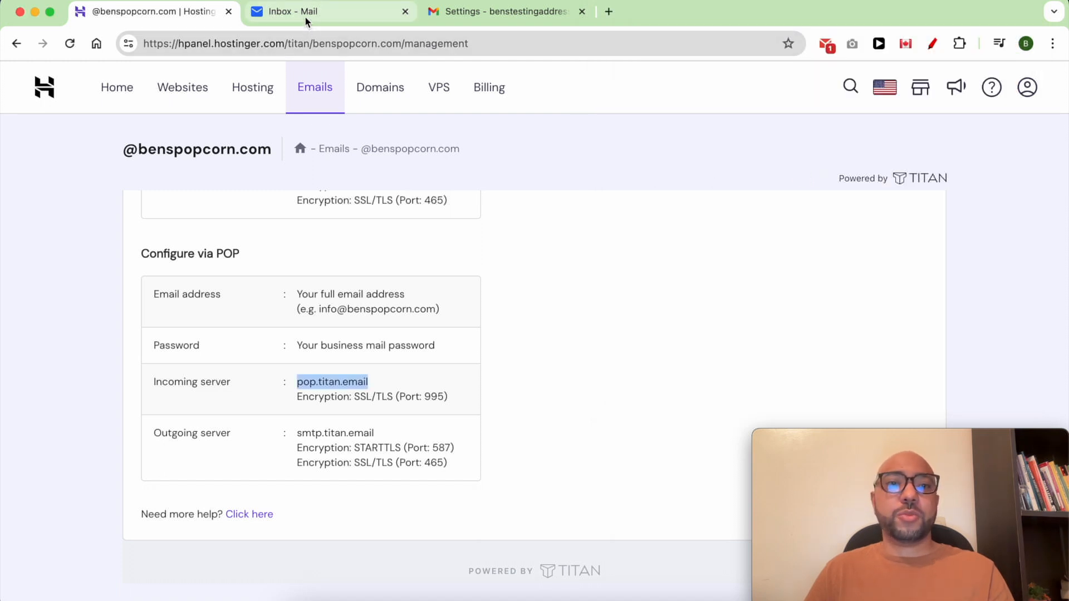
left_click(305, 15)
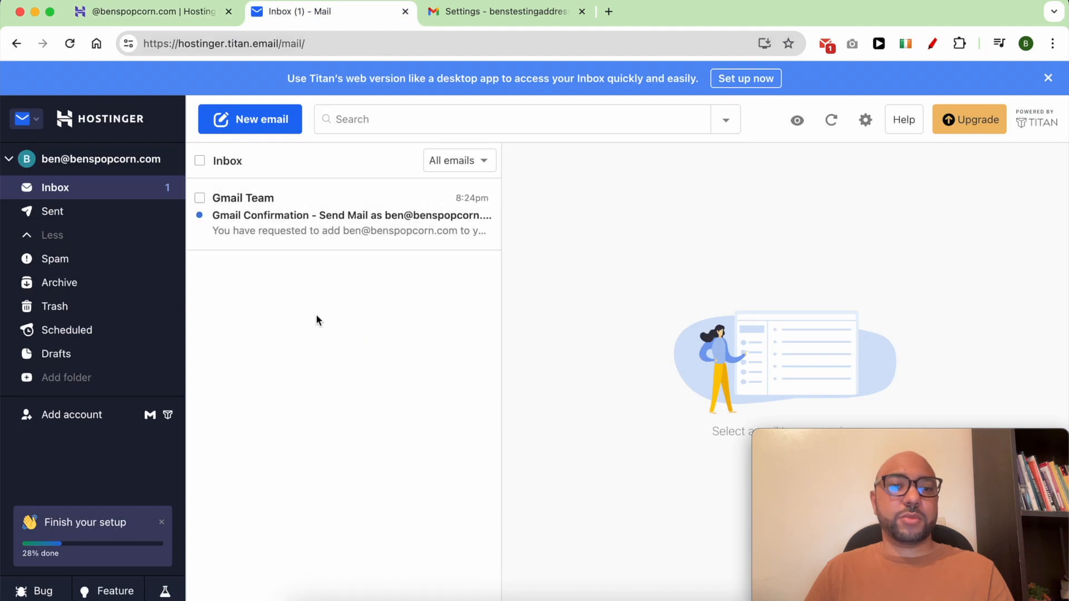
left_click(315, 221)
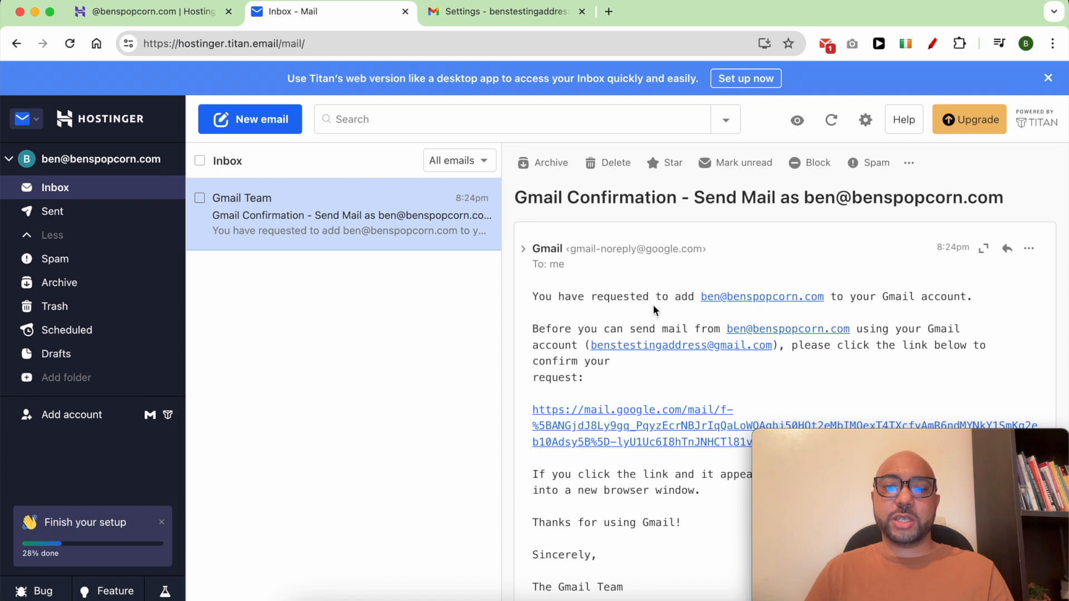
scroll(678, 356, "down", 3)
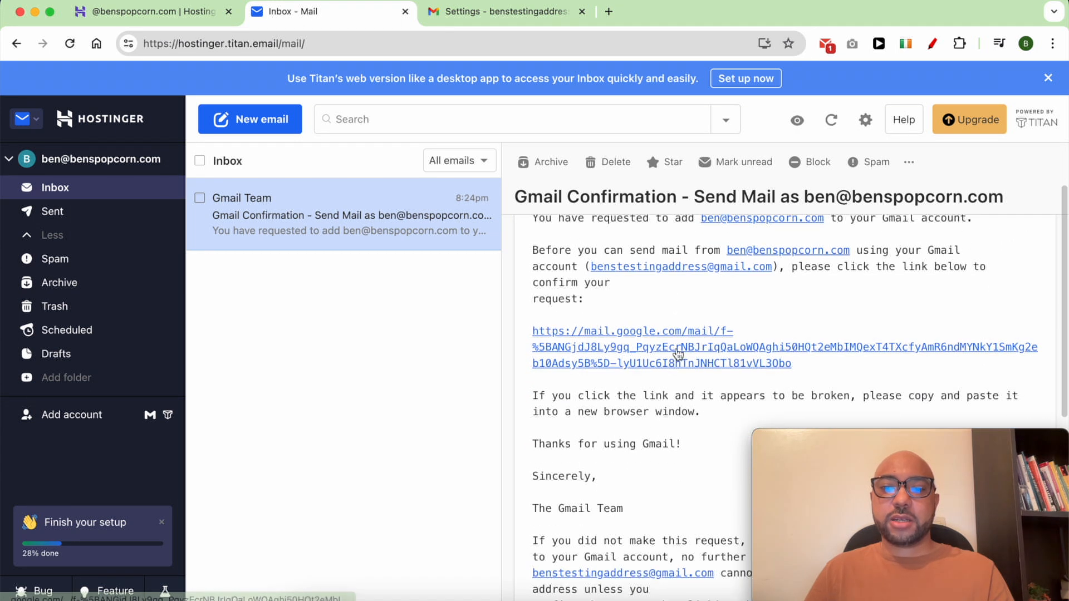
left_click(677, 351)
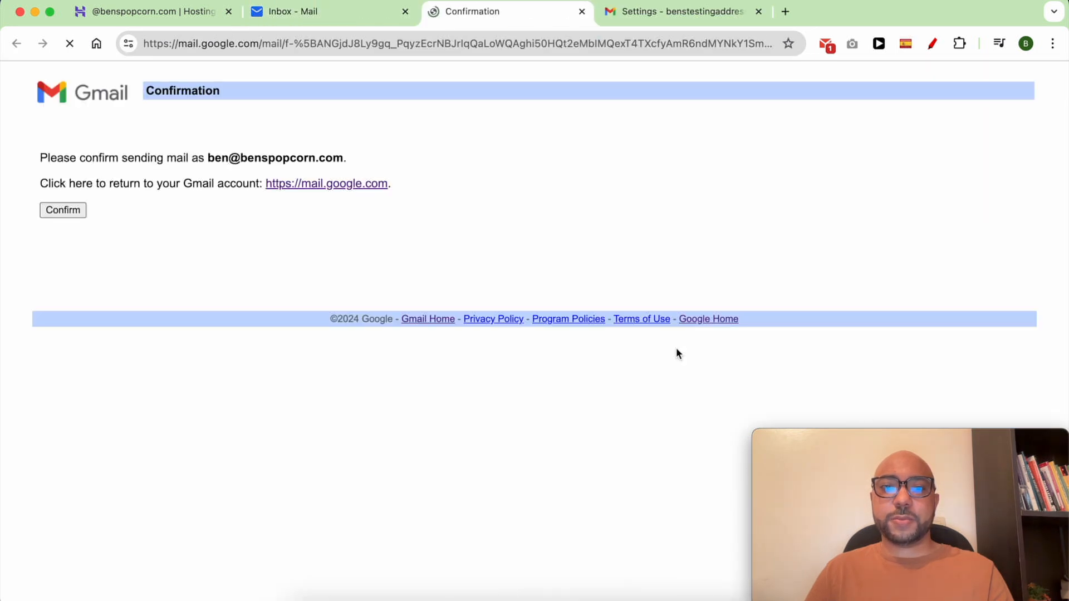
Confirm sending as the custom-domain address and review the confirmed address.
left_click(64, 212)
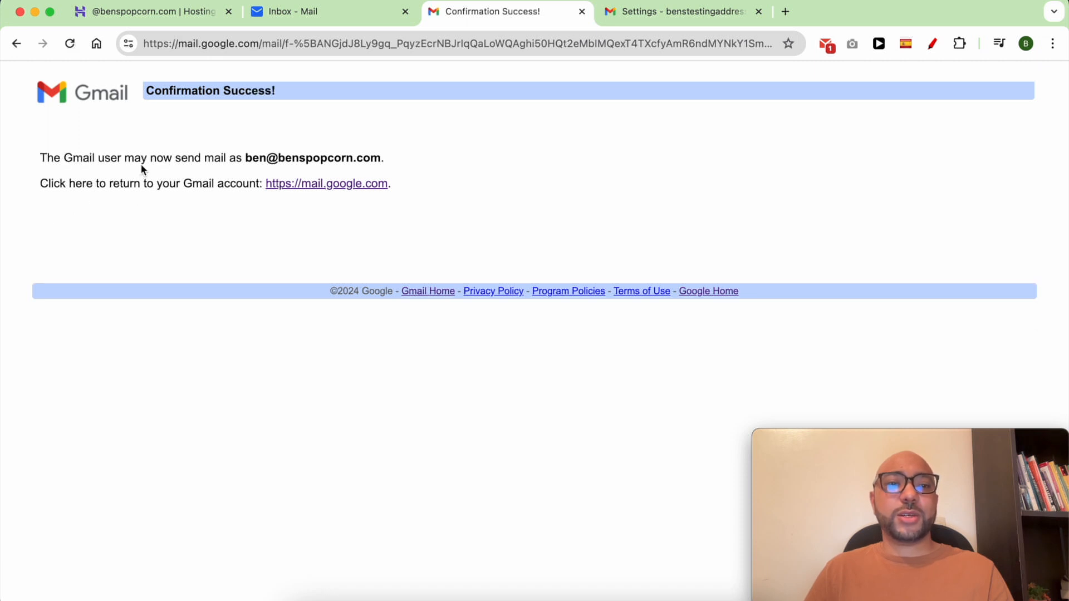
left_click_drag(149, 162, 249, 156)
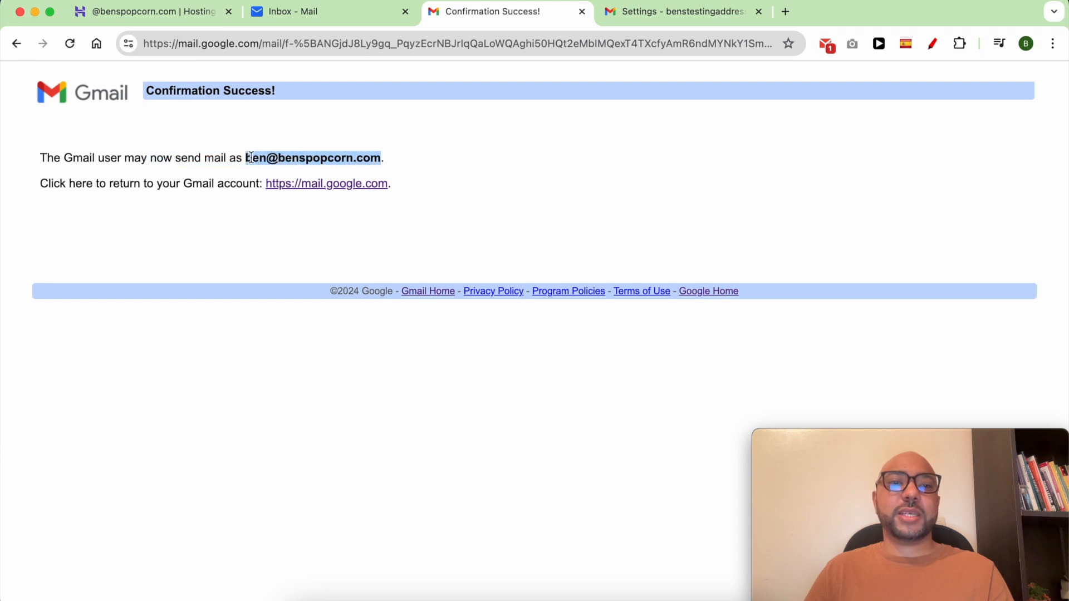
left_click(451, 156)
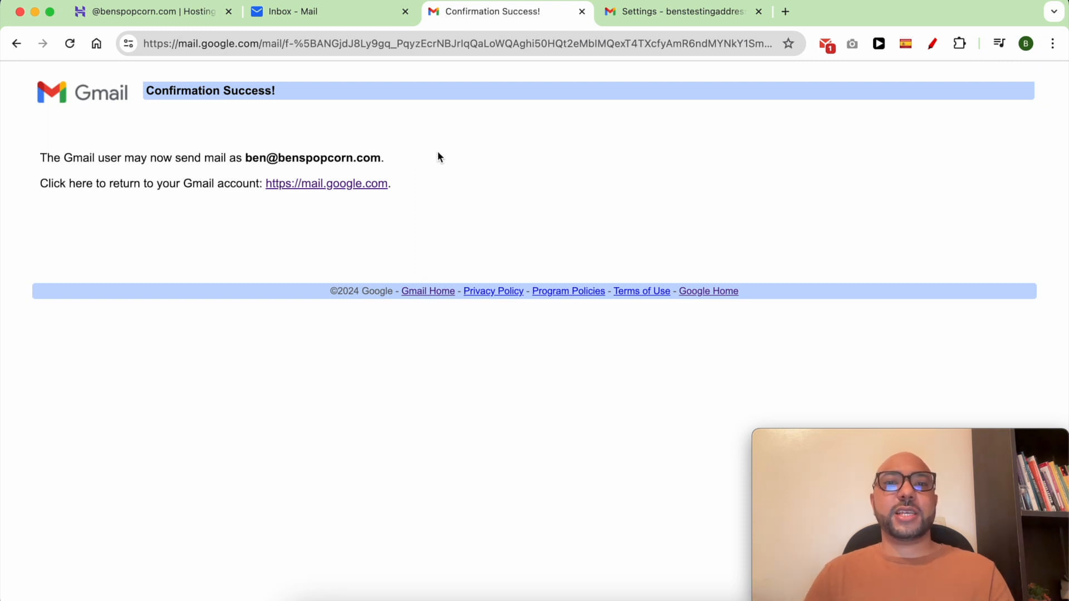
mouse_move(386, 154)
left_click_drag(384, 158, 245, 160)
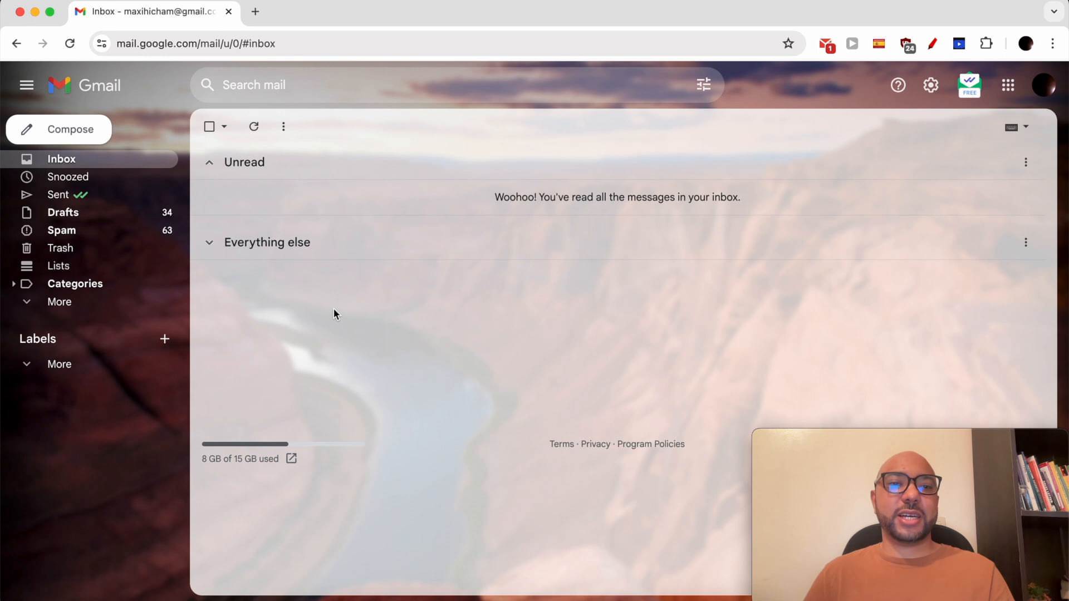
Send a message with subject and body 'test' to the custom-domain address from another Gmail account.
left_click(88, 136)
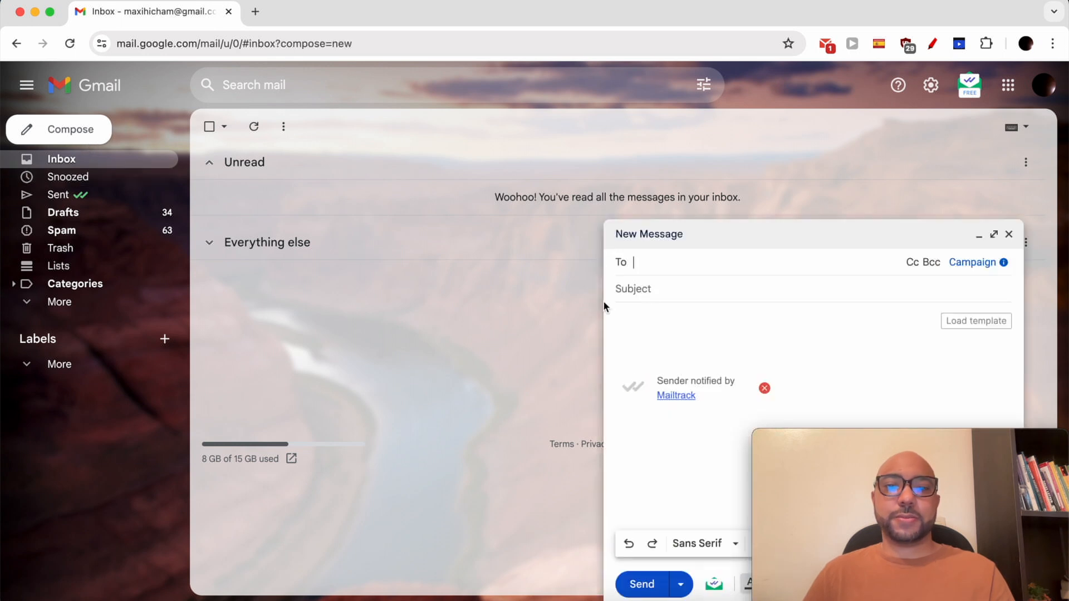
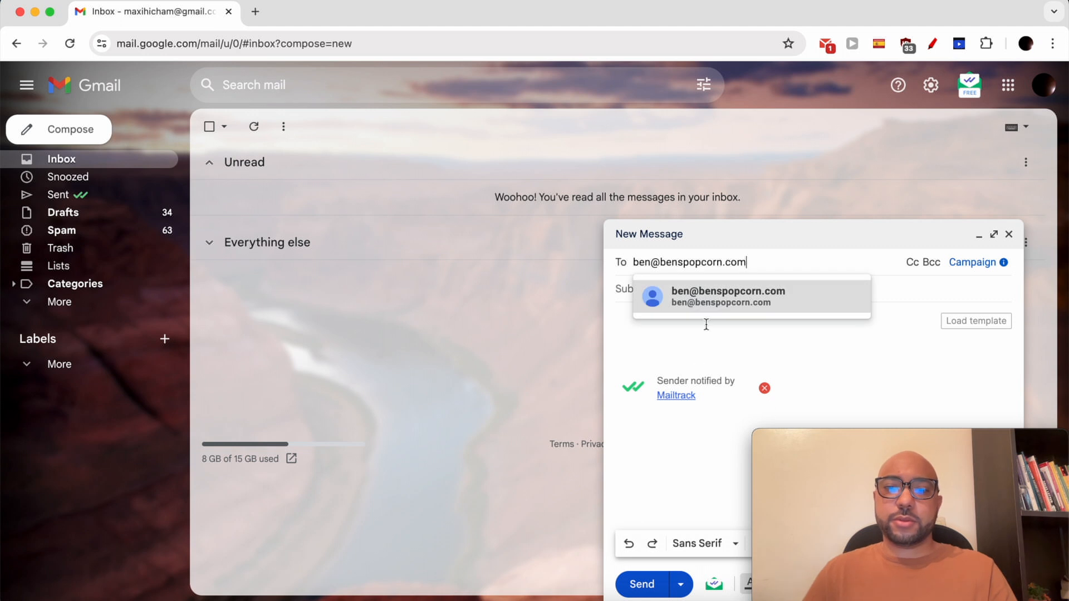
left_click(670, 304)
type("test")
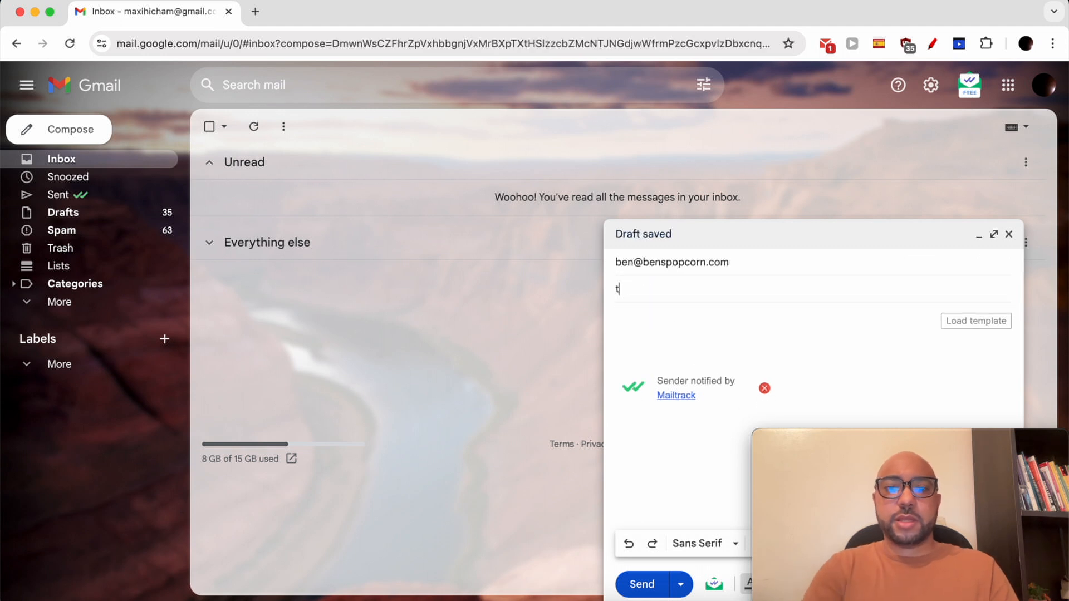
left_click(666, 323)
type("test")
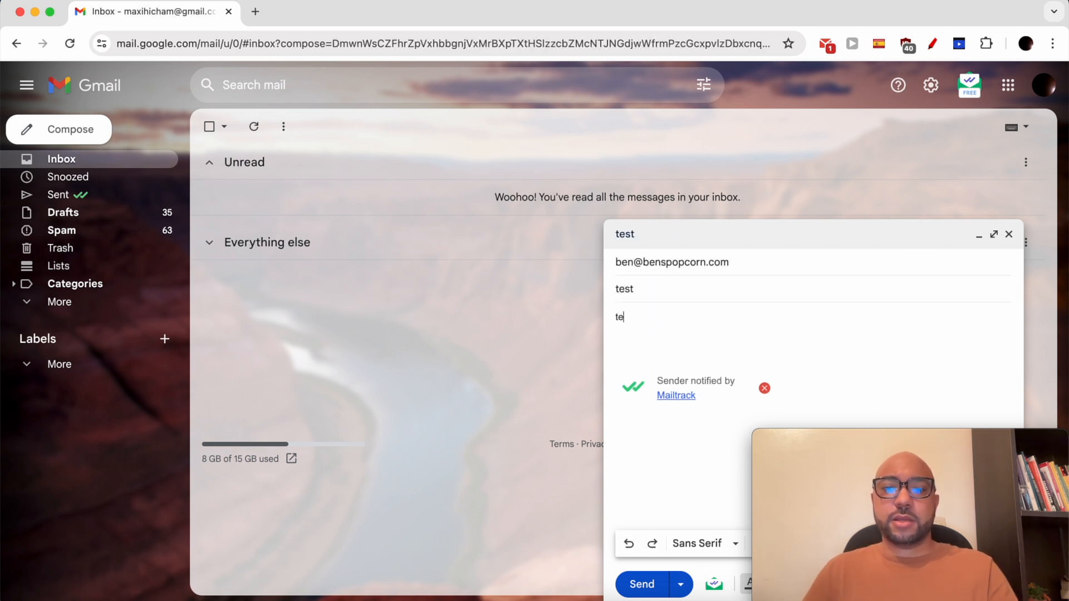
left_click(642, 584)
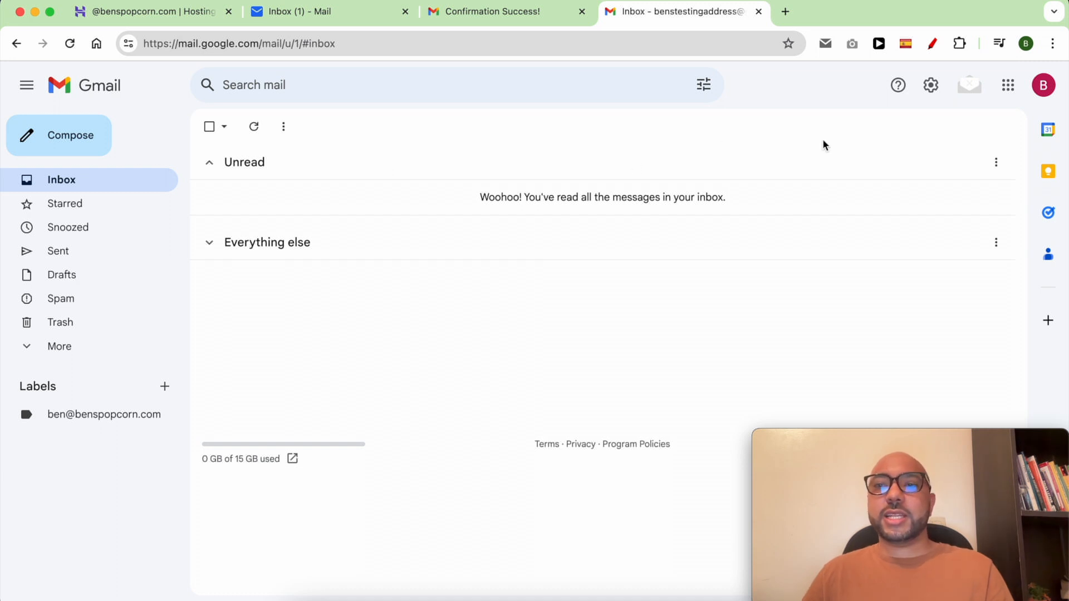
Go to Gmail's full settings on the Accounts and Import tab.
left_click(931, 87)
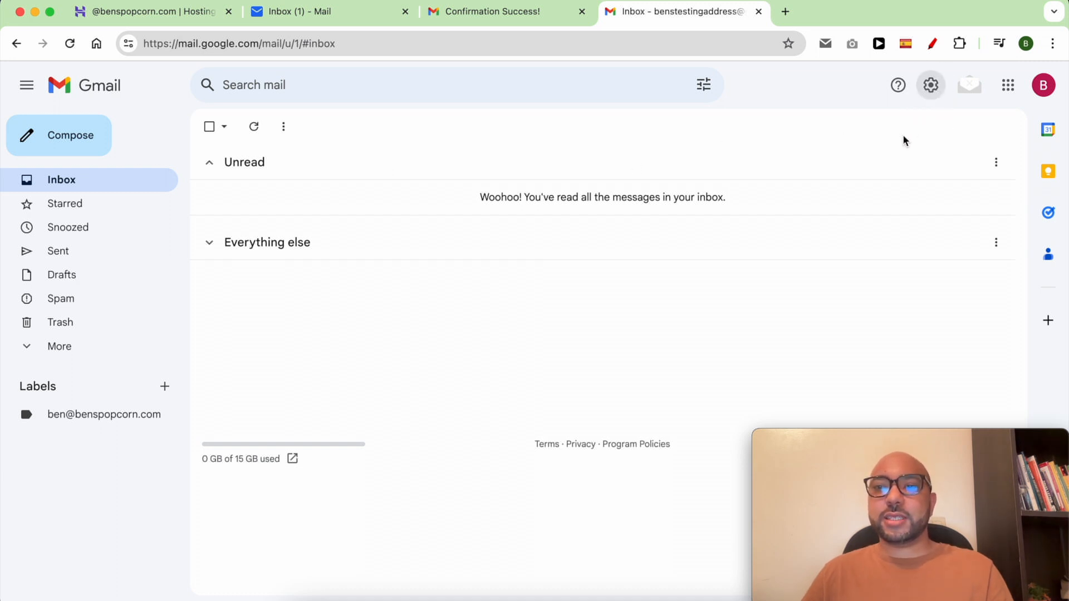
left_click(887, 163)
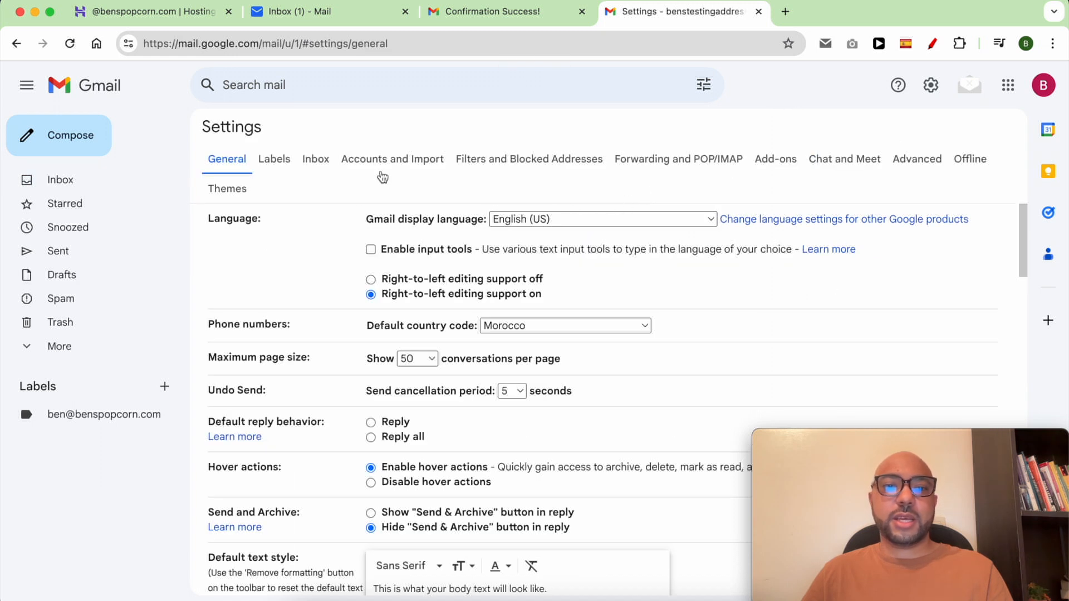
left_click(398, 160)
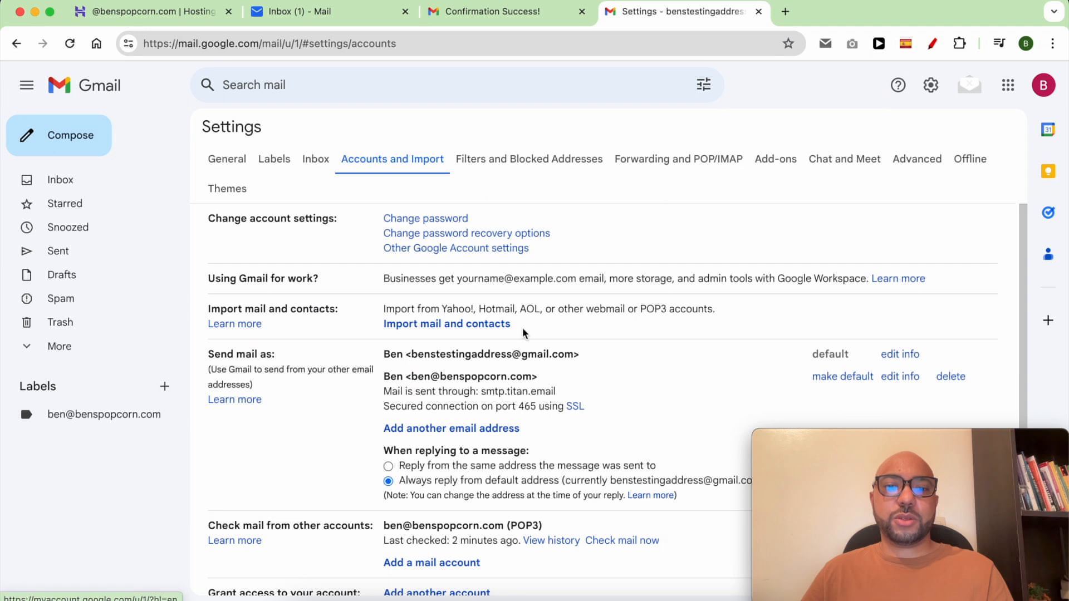
scroll(523, 328, "down", 3)
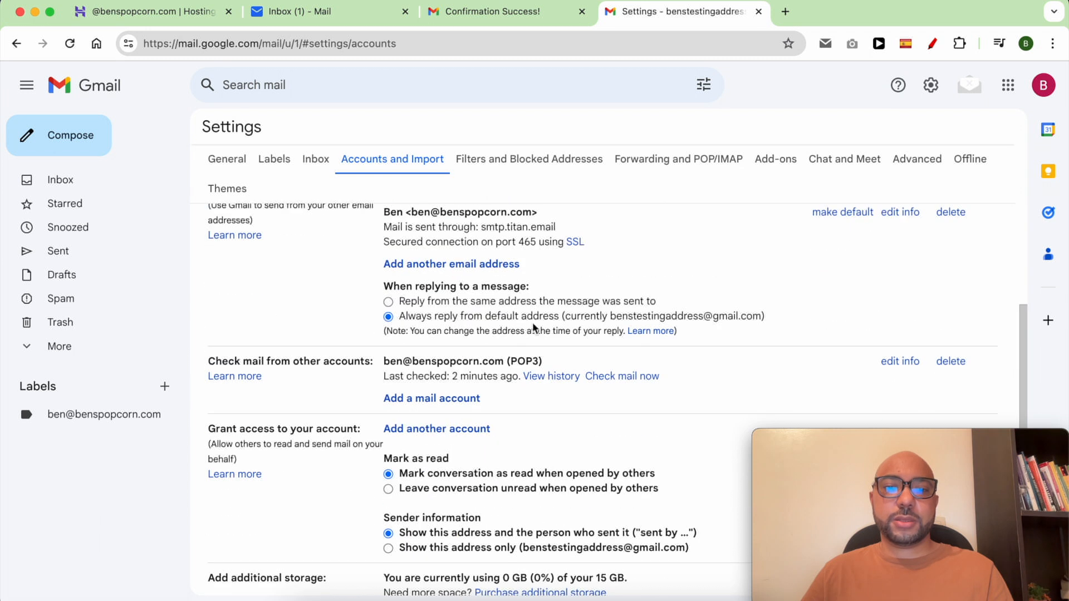
Run Check mail now for the POP3 account and confirm one mail was fetched.
triple_click(315, 360)
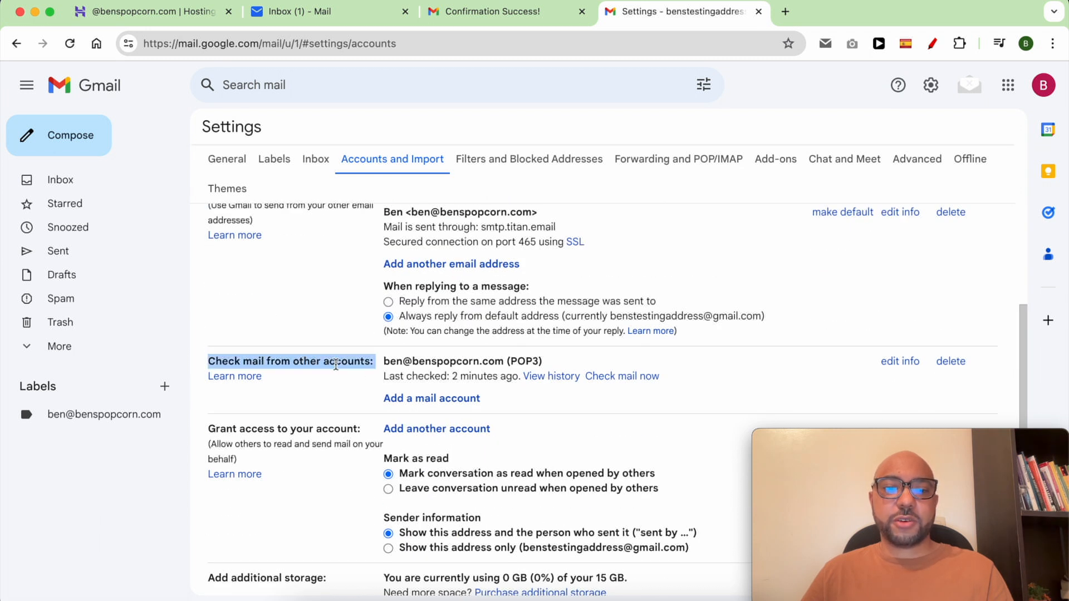
left_click(633, 386)
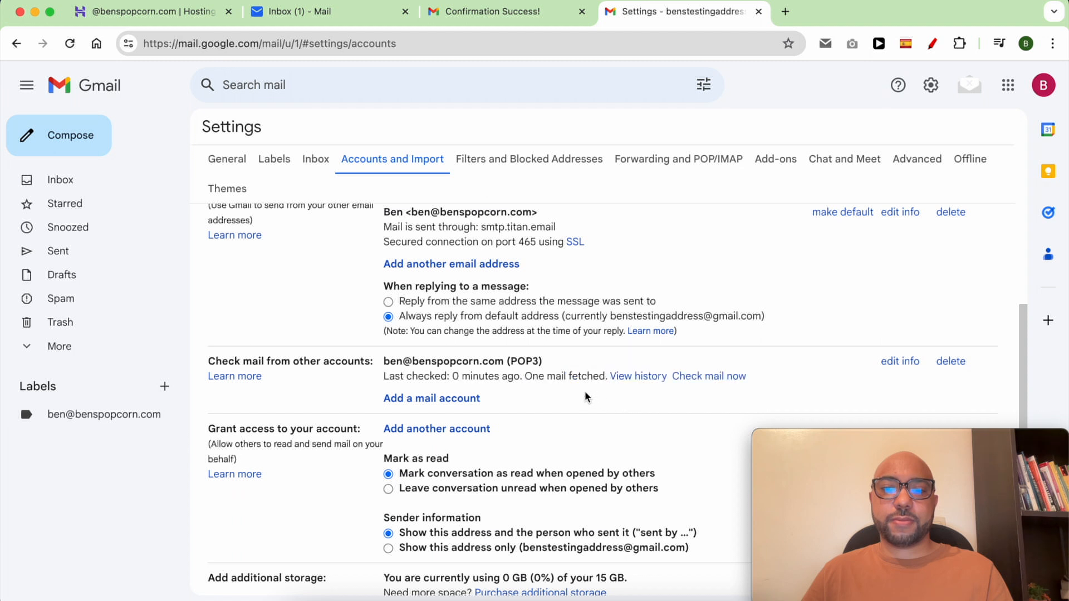
left_click_drag(525, 381, 607, 373)
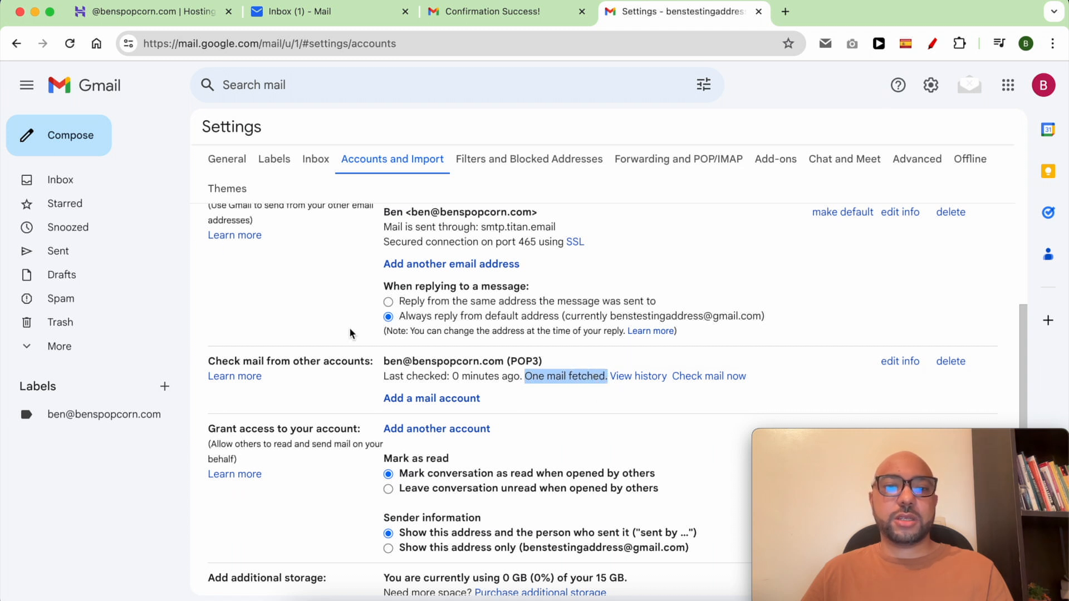